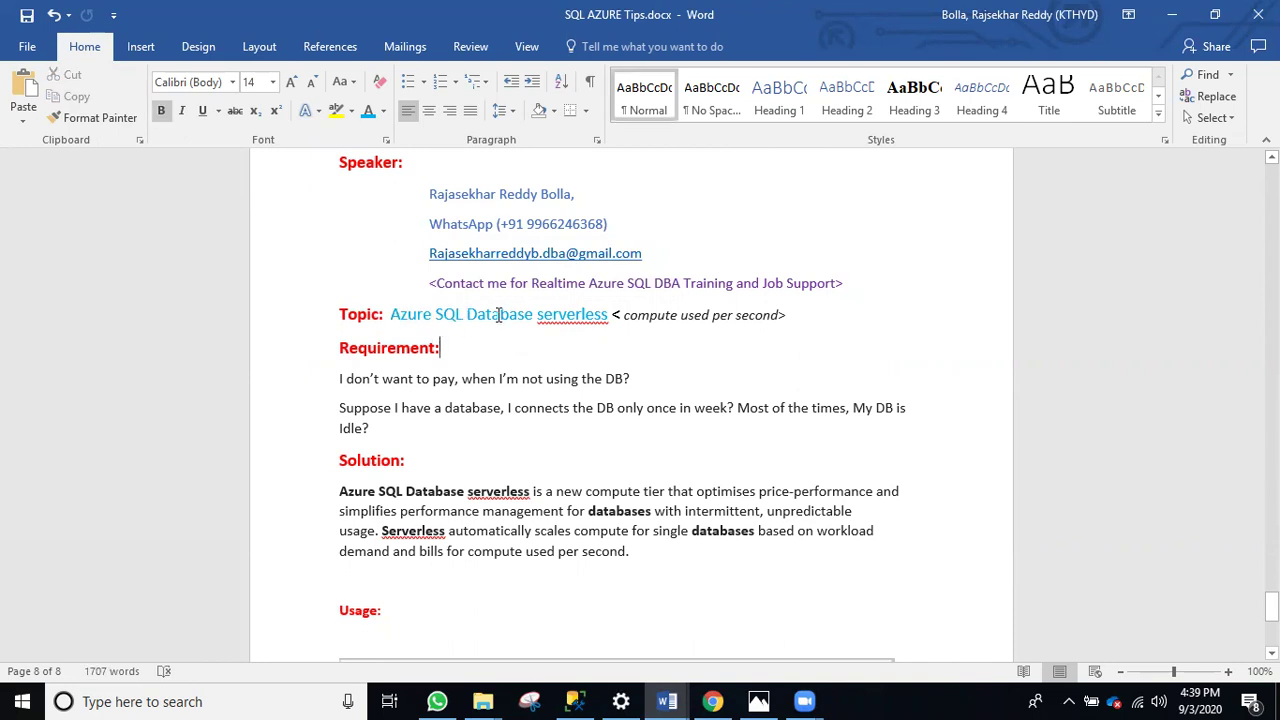
Switch to AZURE SQL DBA Notes.docx and review the DTU and vCore model types, highlighting the serverless option under General Purpose.
{"action": "mouse_move", "coordinate": [667, 700]}
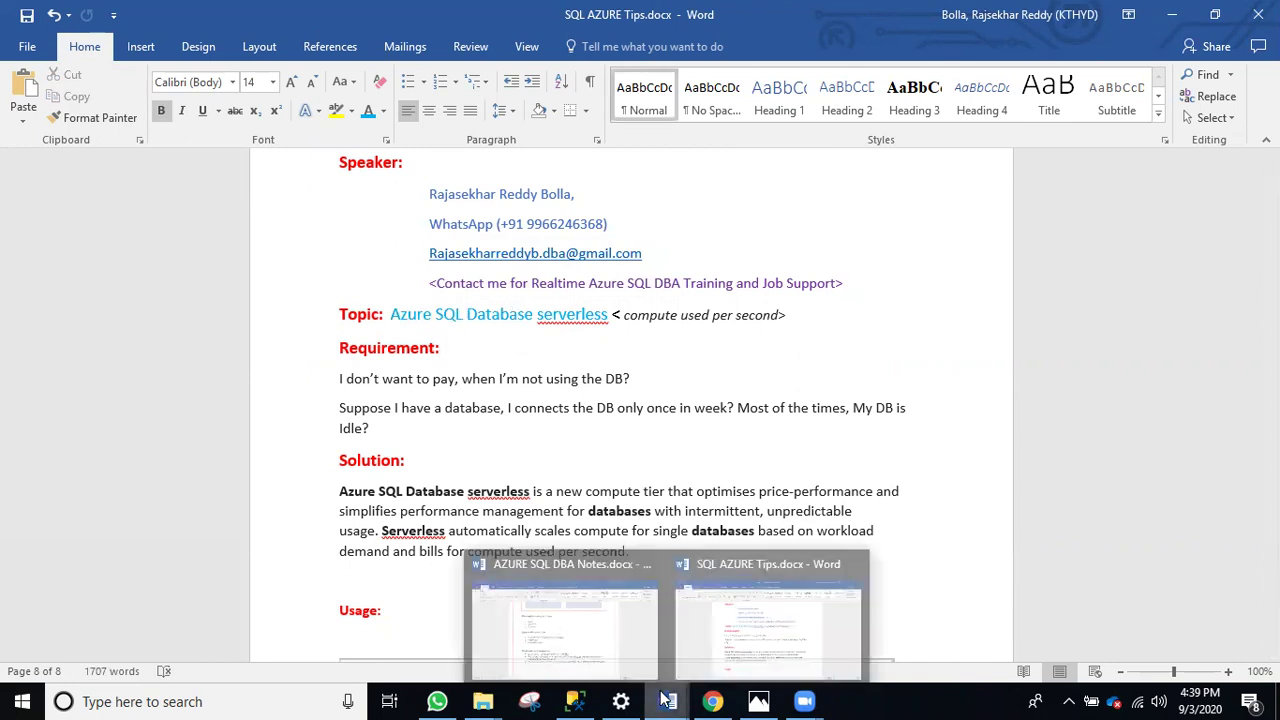
{"action": "left_click", "coordinate": [543, 500]}
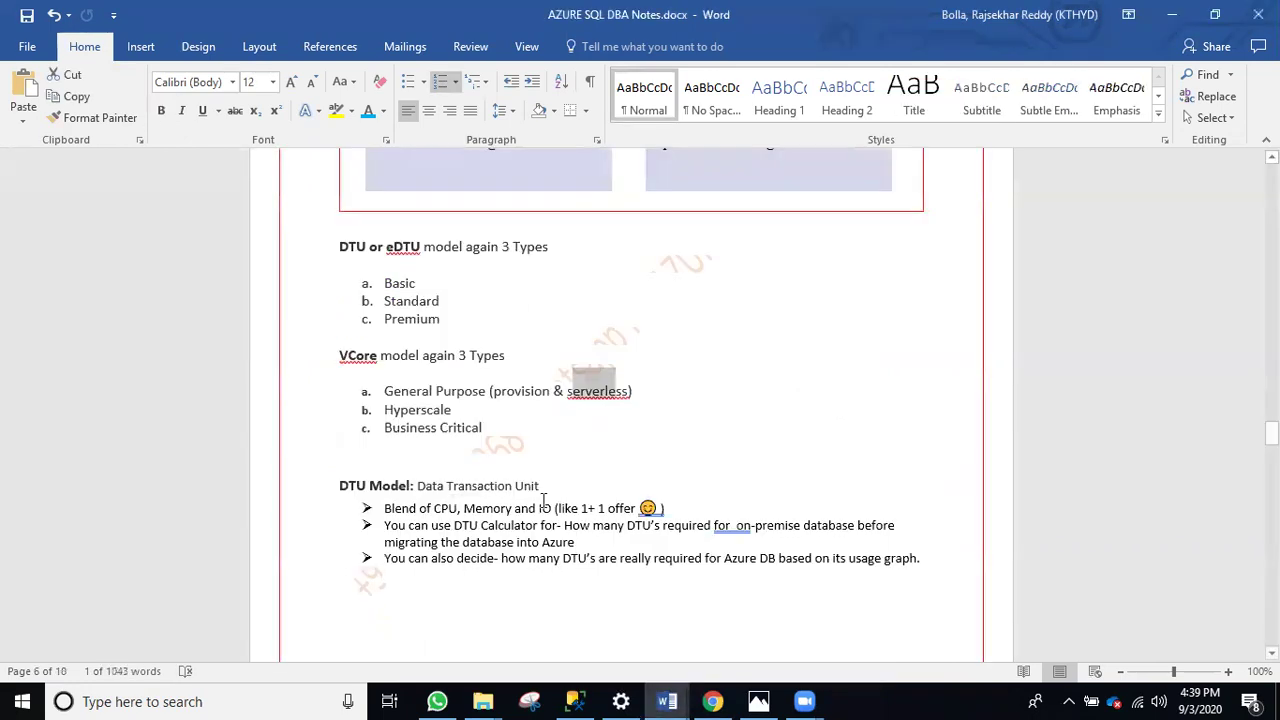
{"action": "left_click", "coordinate": [511, 328]}
{"action": "scroll", "coordinate": [505, 335], "scroll_direction": "up", "scroll_amount": 2}
{"action": "scroll", "coordinate": [444, 346], "scroll_direction": "down", "scroll_amount": 1}
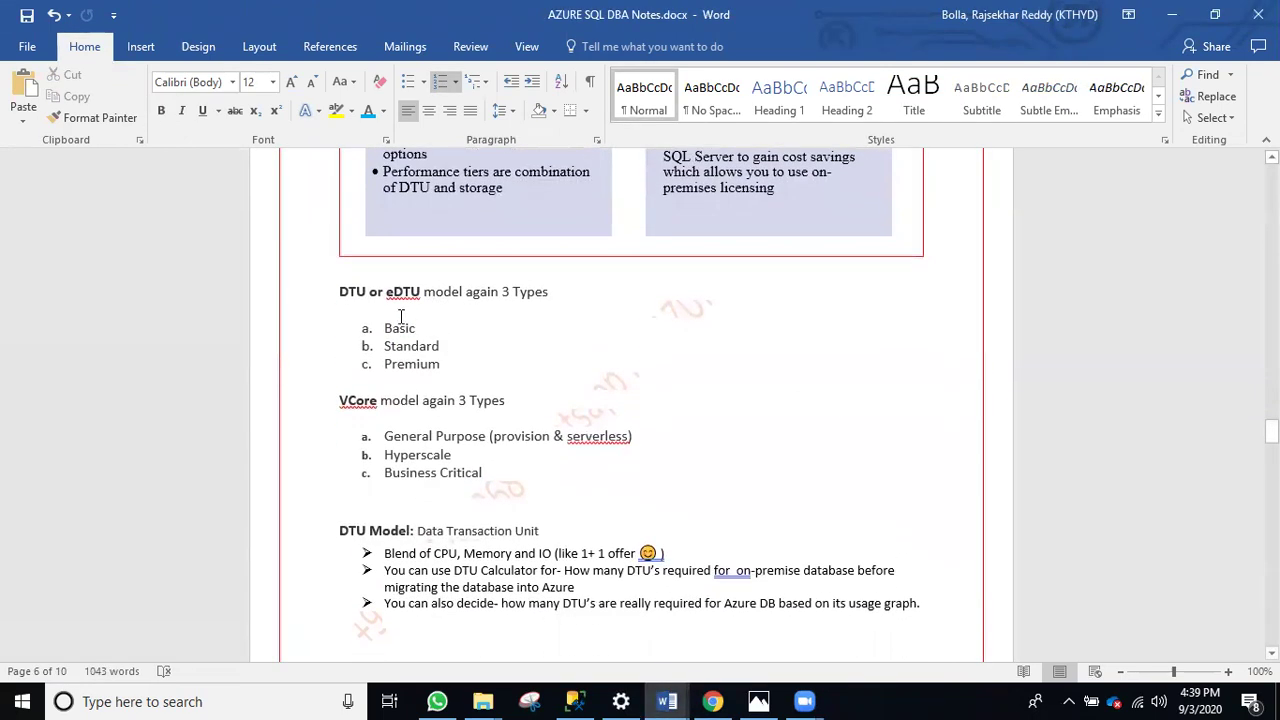
{"action": "left_click_drag", "start_coordinate": [340, 291], "coordinate": [437, 291]}
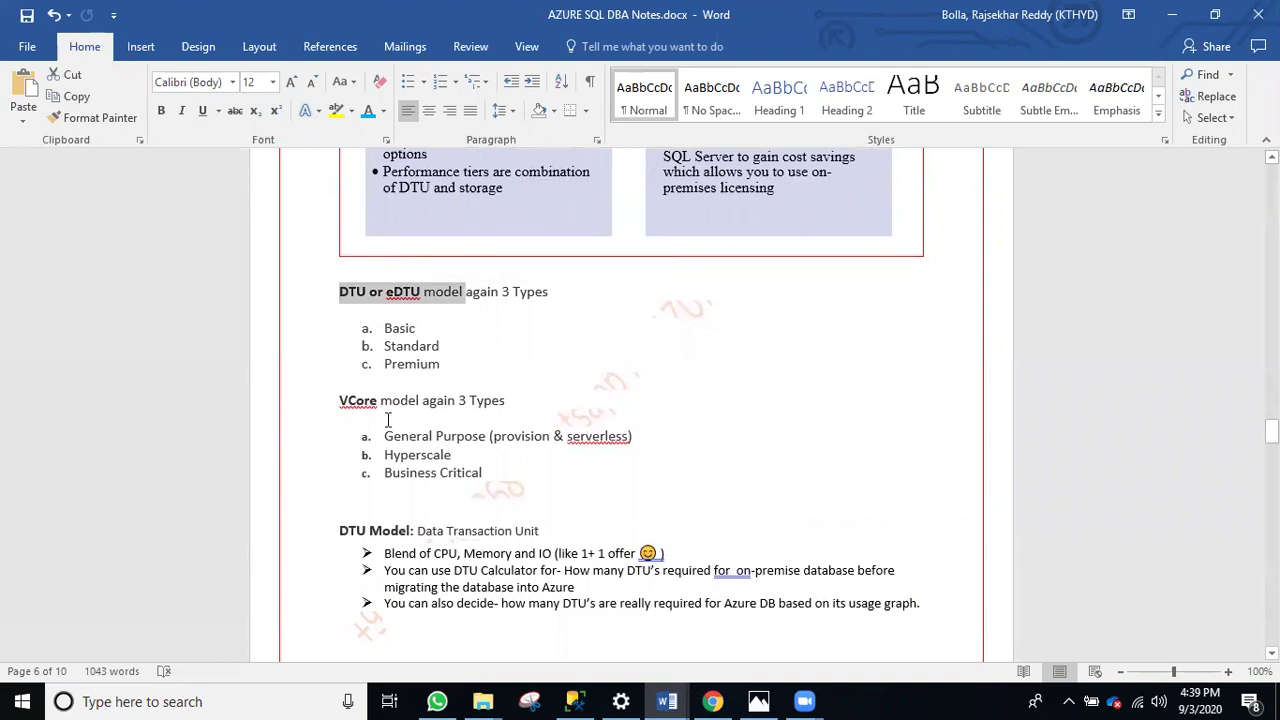
{"action": "left_click_drag", "start_coordinate": [340, 401], "coordinate": [467, 401]}
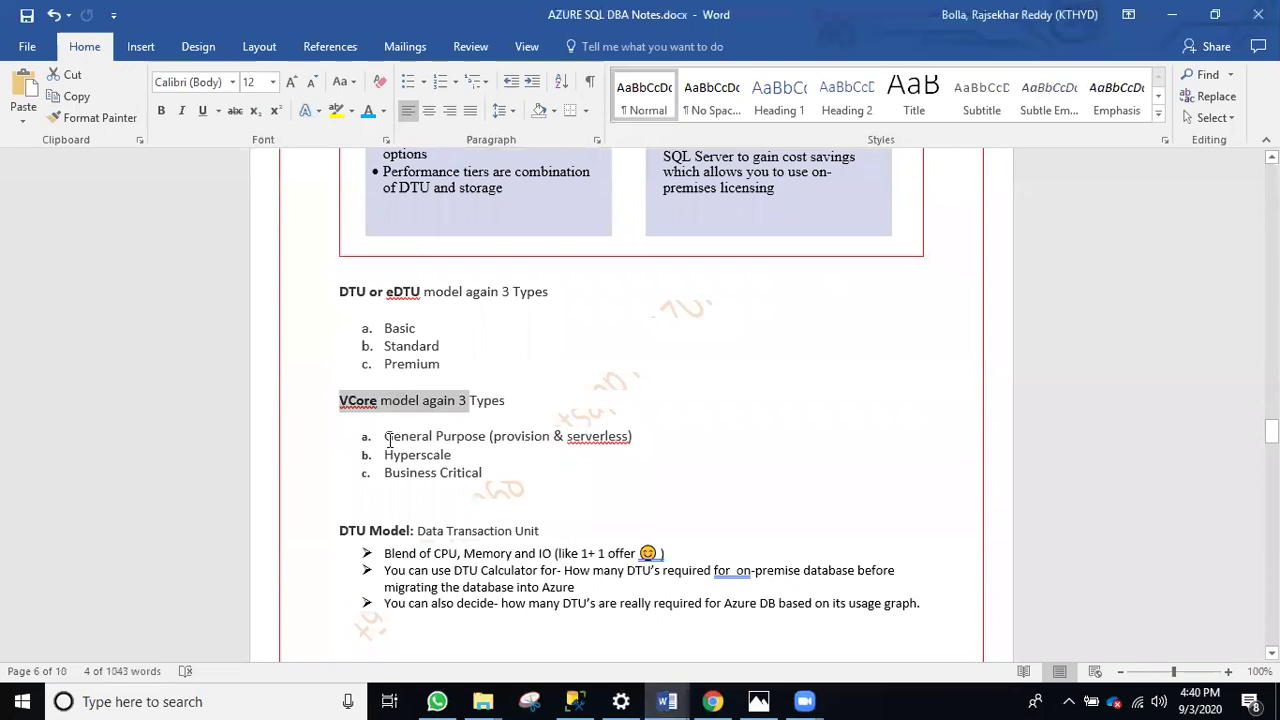
{"action": "left_click", "coordinate": [627, 346]}
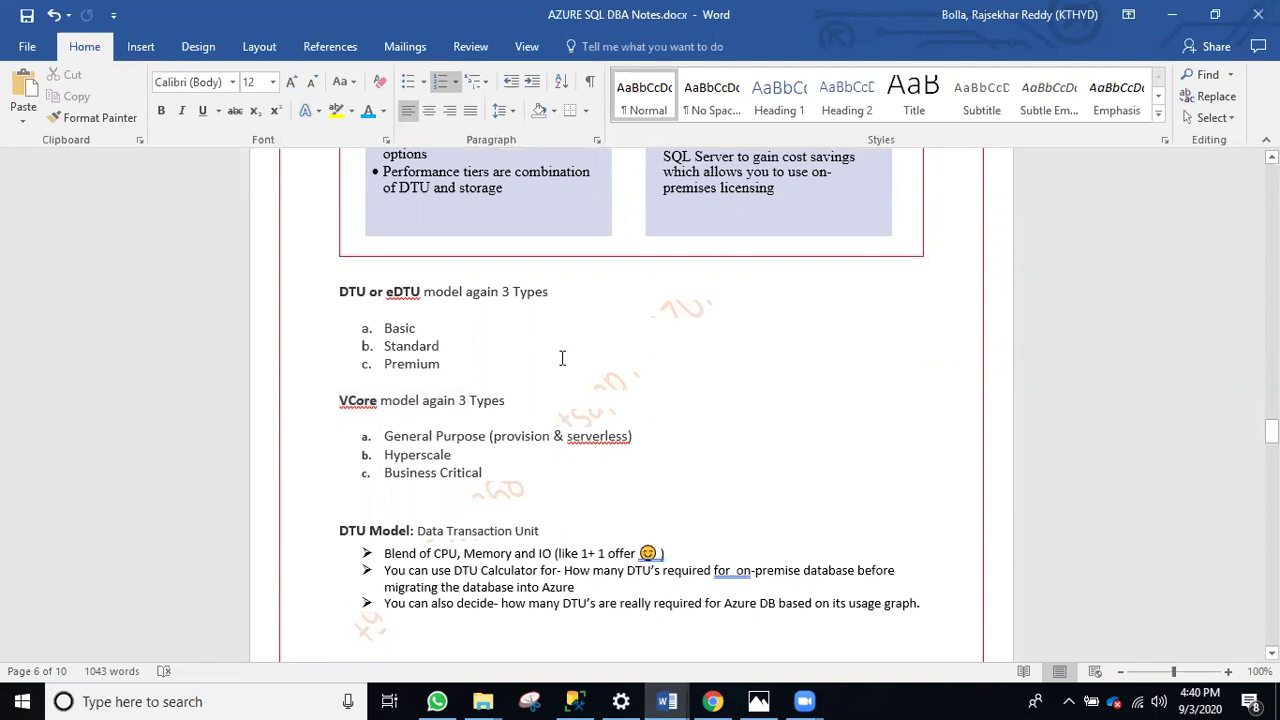
{"action": "left_click_drag", "start_coordinate": [566, 436], "coordinate": [630, 436]}
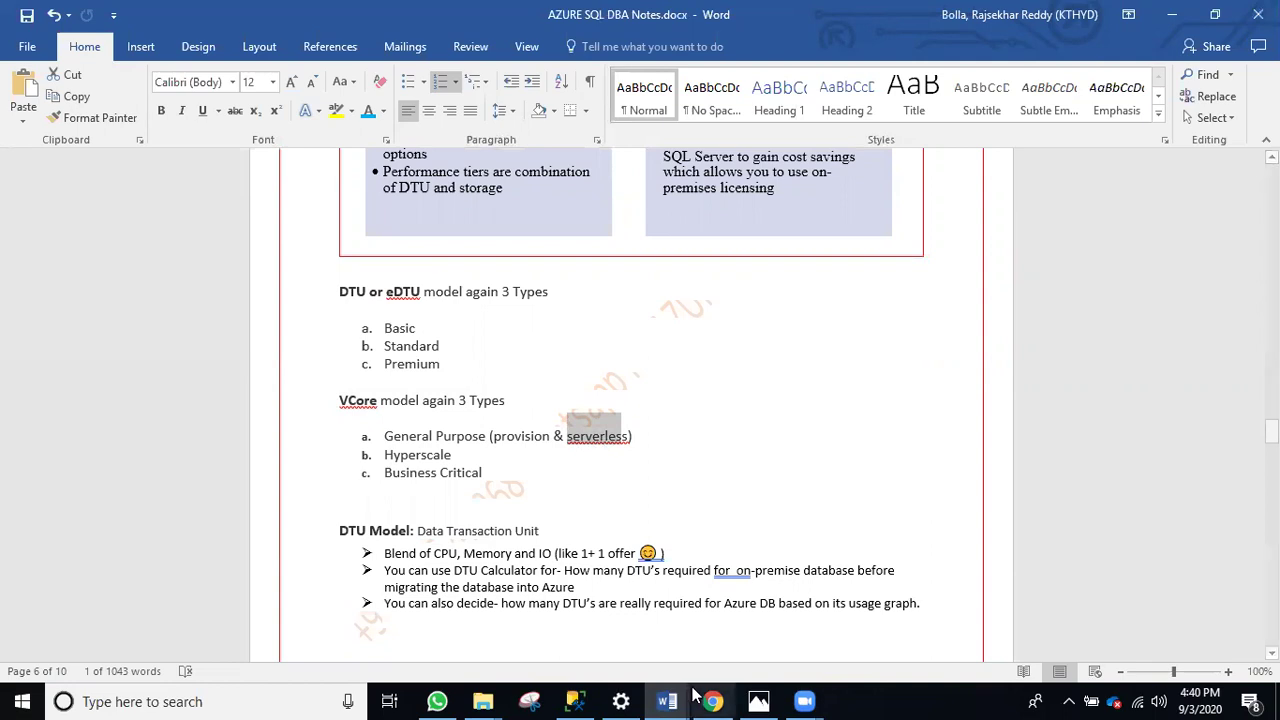
Return to SQL AZURE Tips.docx and review the serverless topic and its requirement text.
{"action": "mouse_move", "coordinate": [670, 698]}
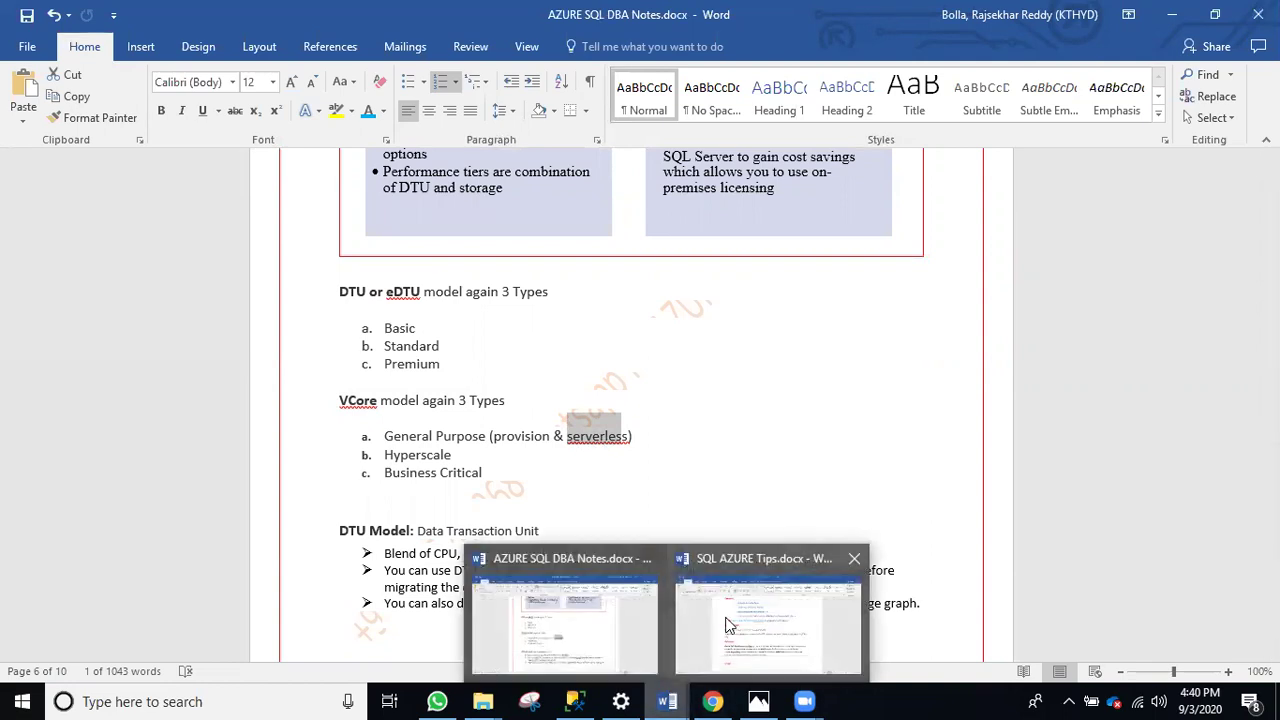
{"action": "left_click", "coordinate": [768, 610]}
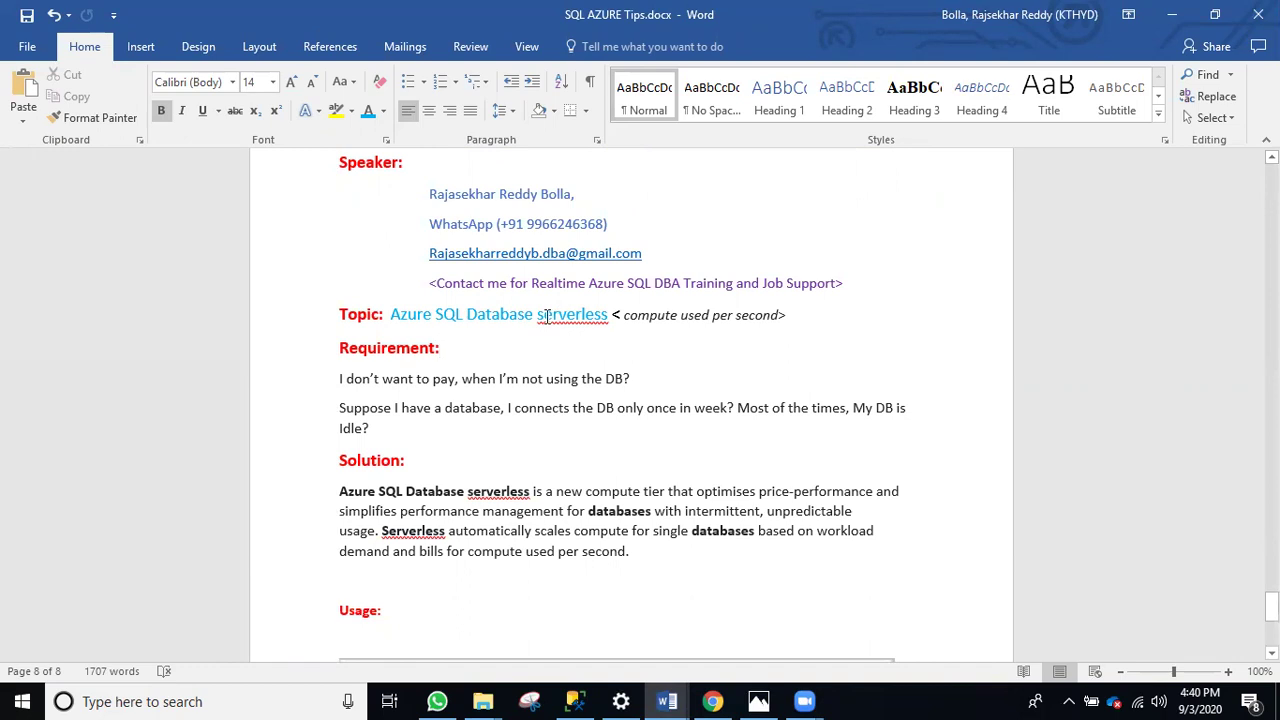
{"action": "left_click_drag", "start_coordinate": [544, 314], "coordinate": [612, 316]}
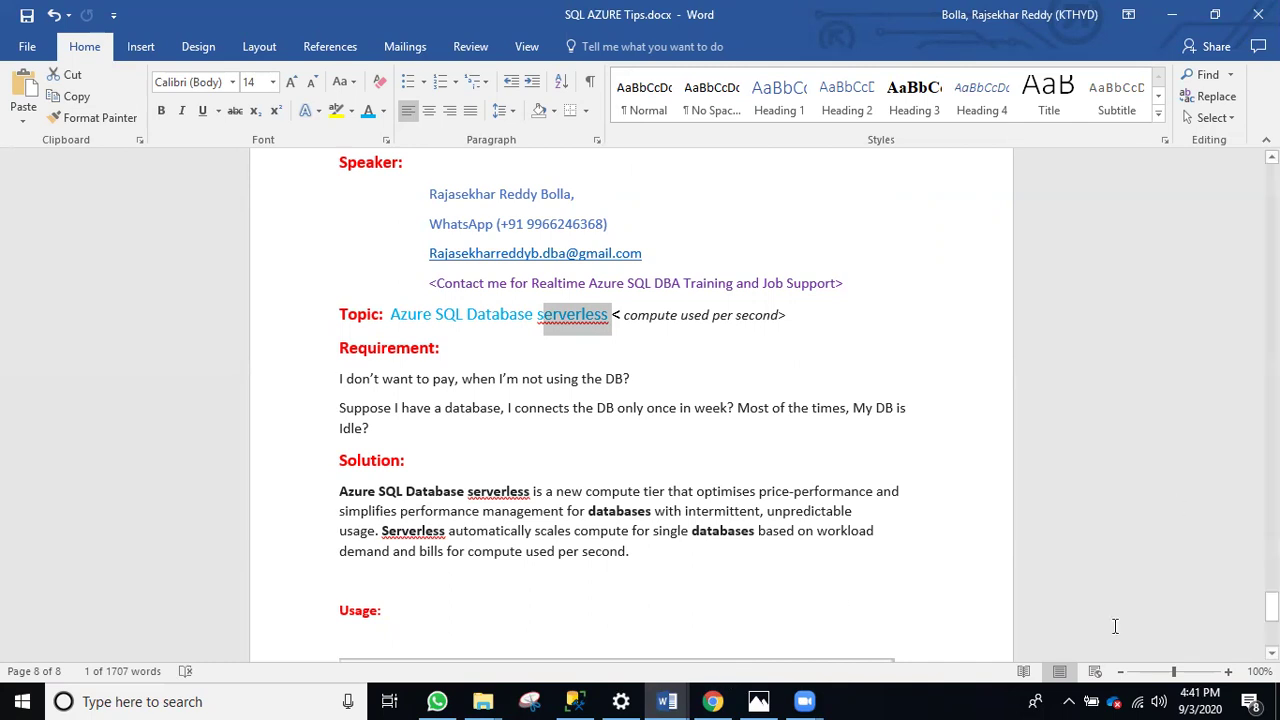
{"action": "left_click", "coordinate": [405, 408]}
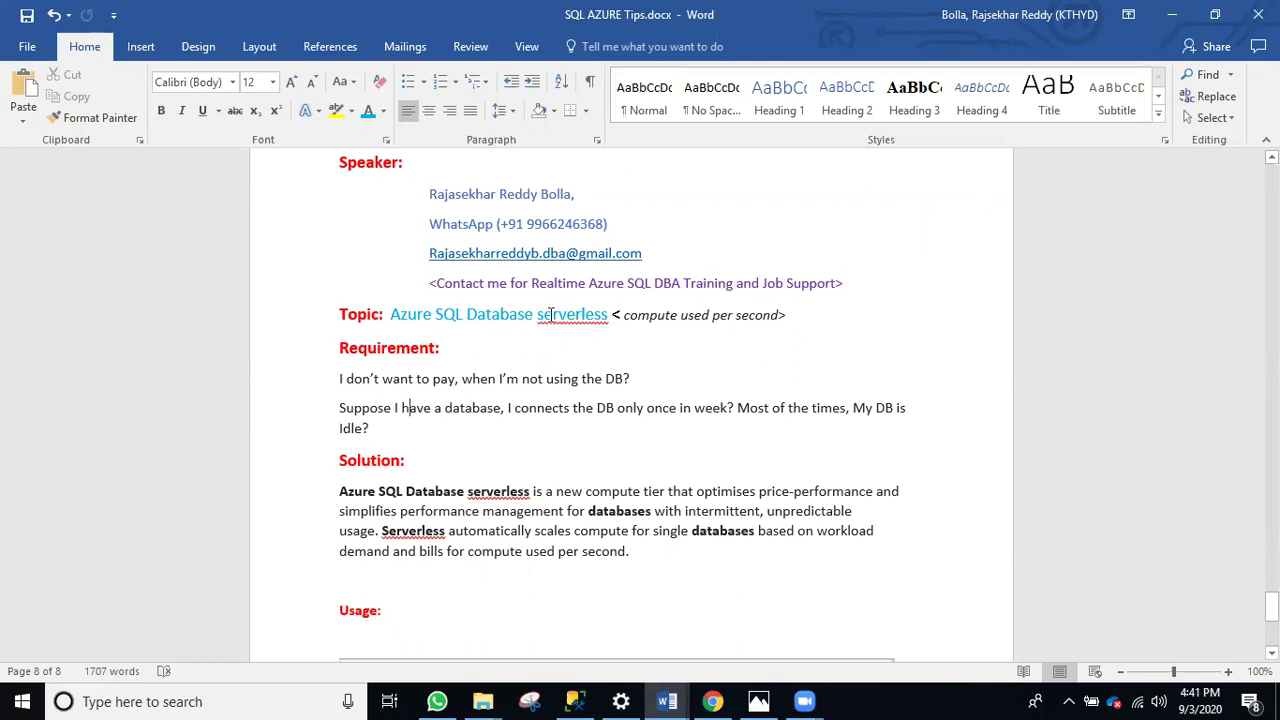
Switch to the Azure portal in Chrome and look over the dba database's overview page.
{"action": "left_click", "coordinate": [712, 701]}
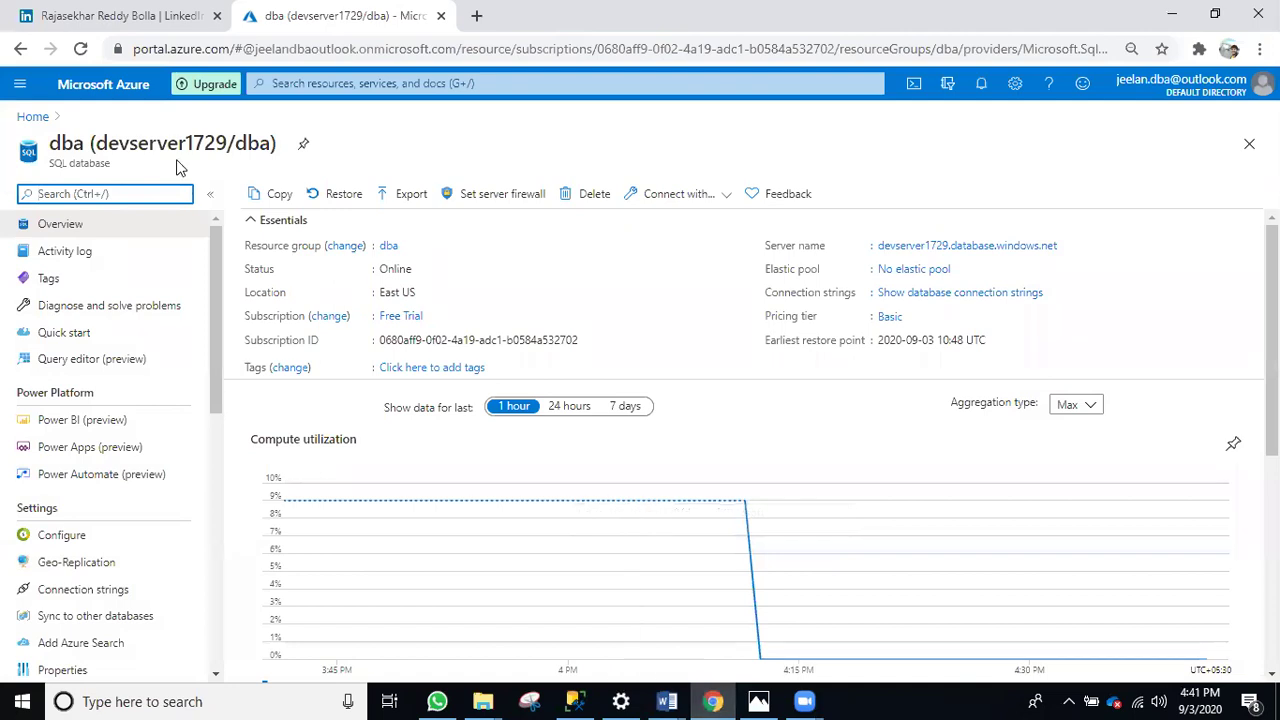
{"action": "scroll", "coordinate": [370, 365], "scroll_direction": "down", "scroll_amount": 2}
{"action": "scroll", "coordinate": [370, 365], "scroll_direction": "down", "scroll_amount": 3}
{"action": "scroll", "coordinate": [405, 405], "scroll_direction": "up", "scroll_amount": 5}
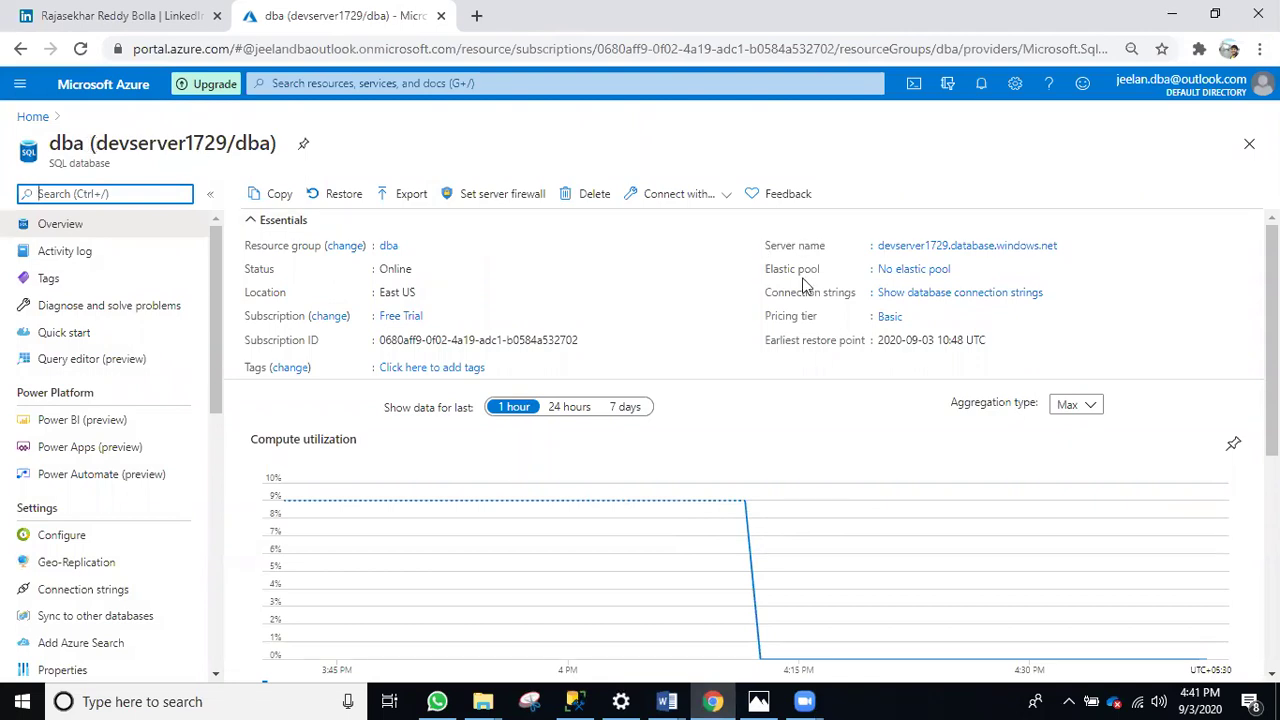
Open the dba database's pricing tier configuration and choose General Purpose from the vCore-based purchasing options.
{"action": "left_click", "coordinate": [890, 319]}
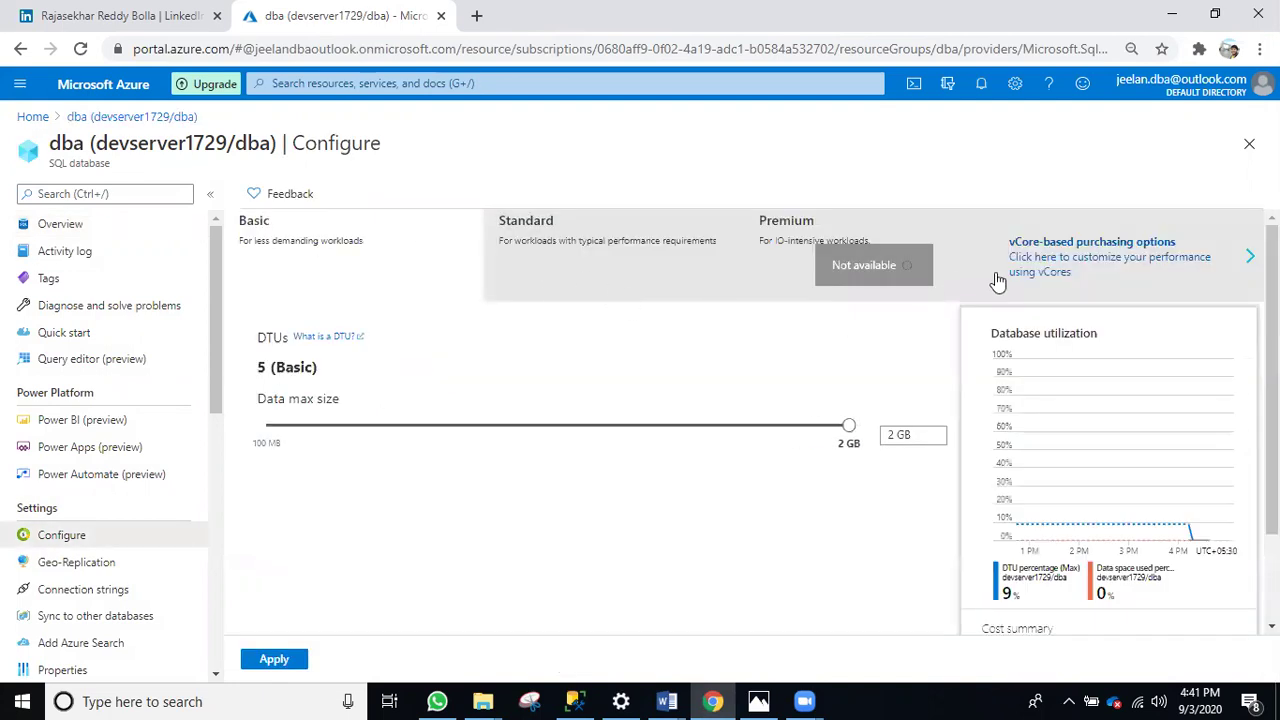
{"action": "left_click", "coordinate": [1077, 264]}
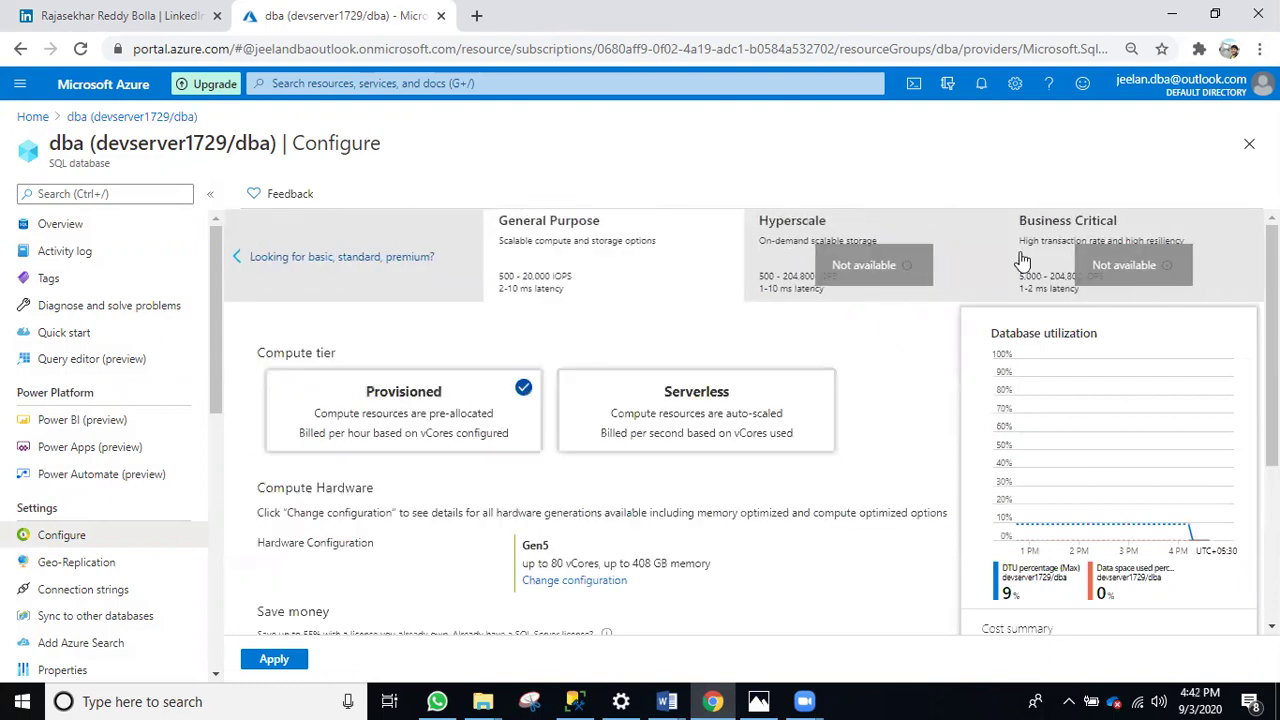
{"action": "left_click", "coordinate": [563, 232]}
Examine the estimated monthly cost of the Provisioned compute tier in the cost summary.
{"action": "scroll", "coordinate": [501, 393], "scroll_direction": "down", "scroll_amount": 3}
{"action": "left_click_drag", "start_coordinate": [989, 503], "coordinate": [1151, 533]}
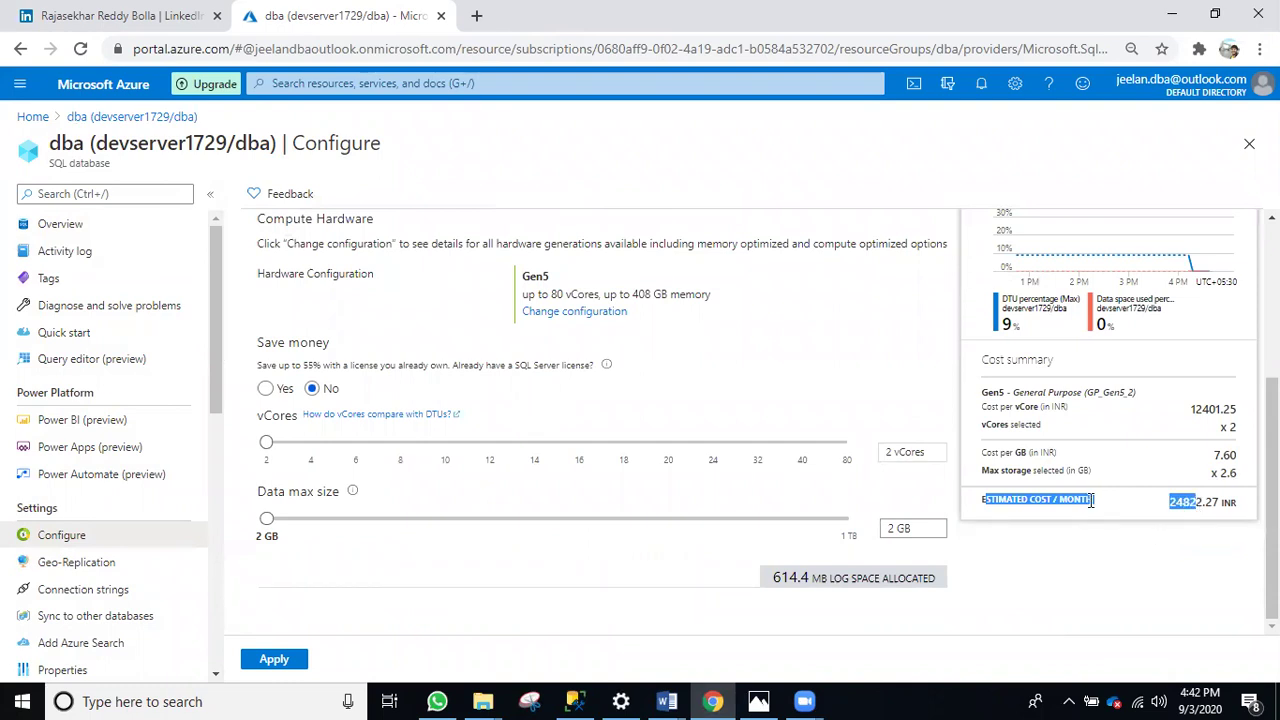
{"action": "left_click_drag", "start_coordinate": [1166, 499], "coordinate": [1208, 502]}
{"action": "left_click", "coordinate": [1162, 506]}
{"action": "left_click_drag", "start_coordinate": [1166, 504], "coordinate": [1189, 504]}
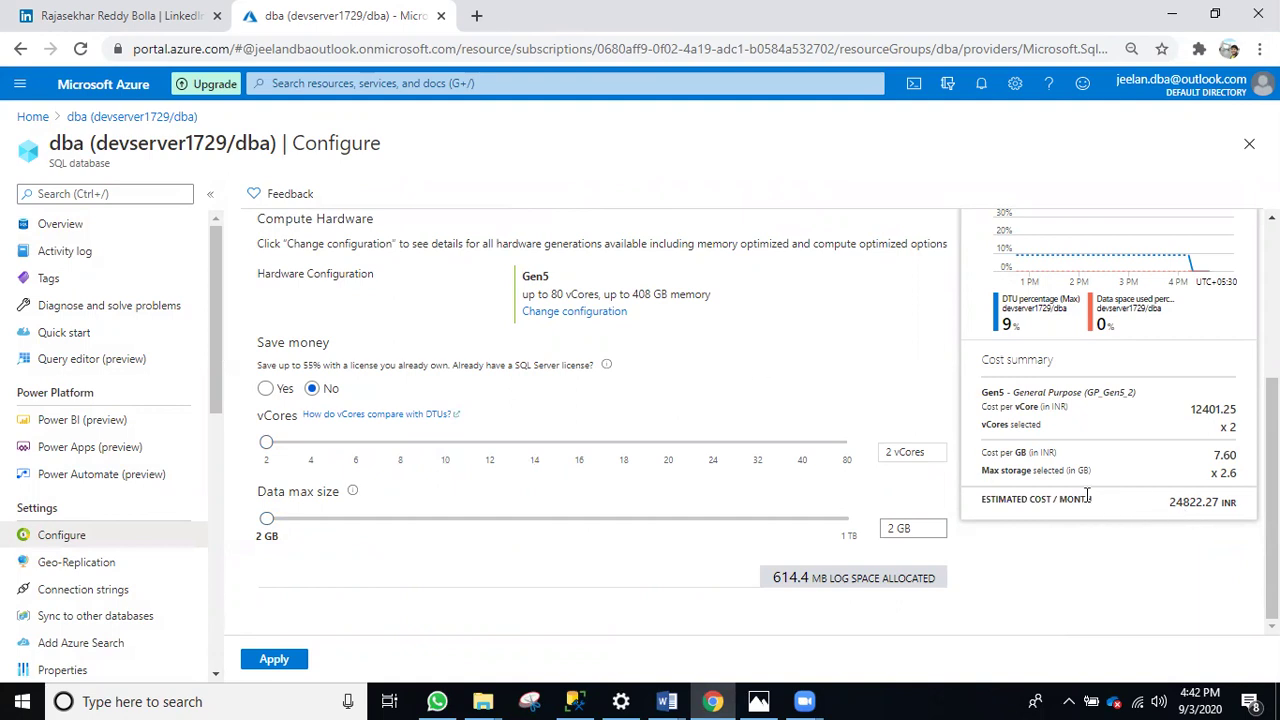
Select the Serverless compute tier and examine its monthly storage cost and per-second vCore compute cost.
{"action": "scroll", "coordinate": [785, 370], "scroll_direction": "up", "scroll_amount": 2}
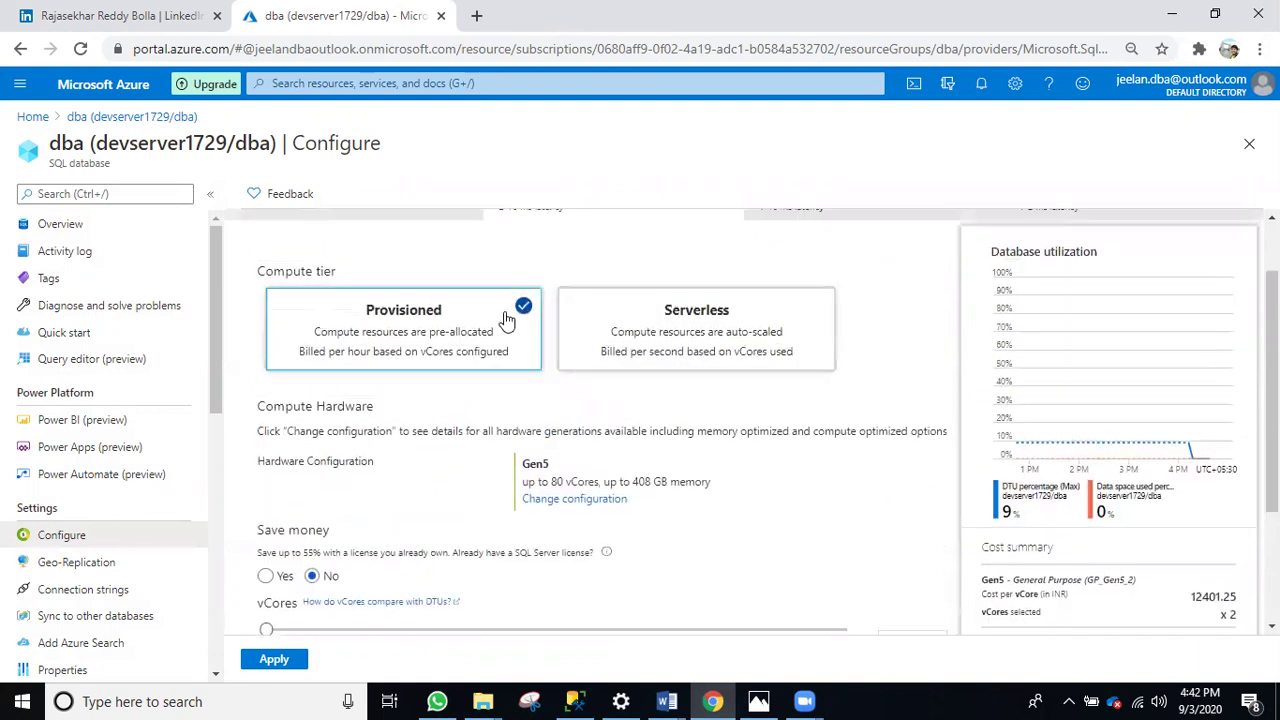
{"action": "left_click", "coordinate": [708, 316]}
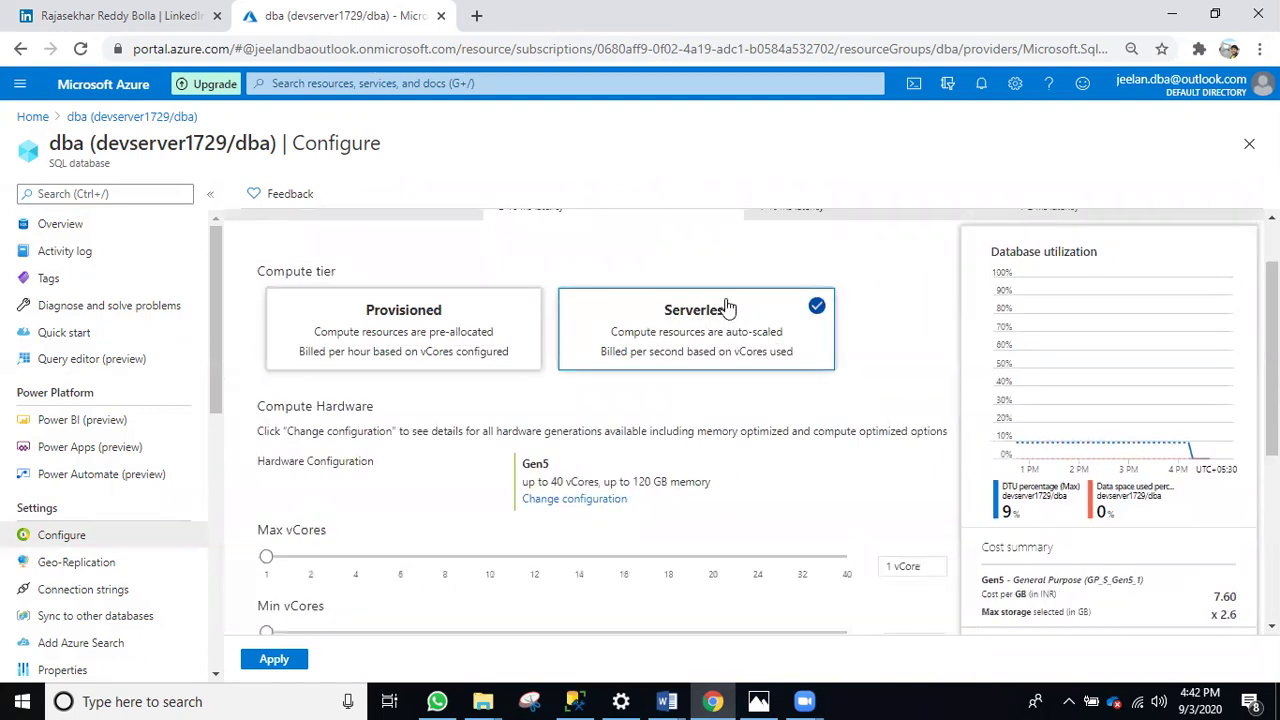
{"action": "scroll", "coordinate": [750, 318], "scroll_direction": "down", "scroll_amount": 2}
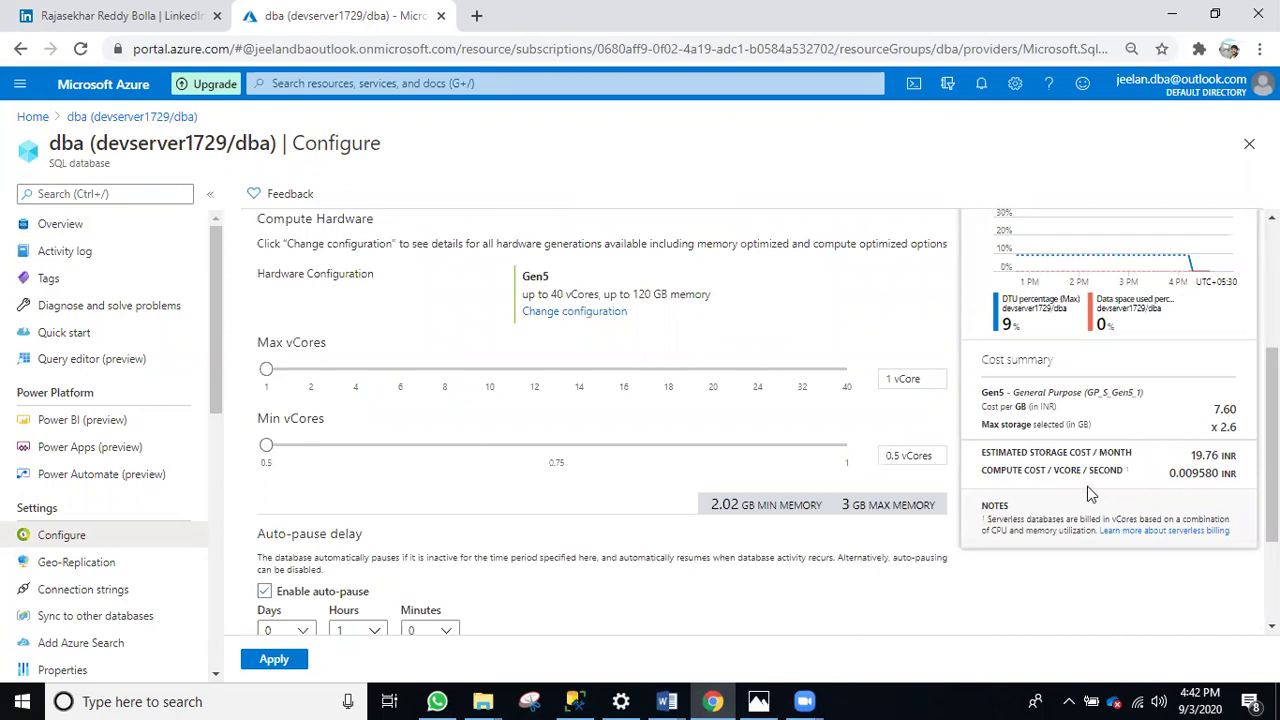
{"action": "left_click_drag", "start_coordinate": [1087, 470], "coordinate": [1130, 471]}
{"action": "left_click_drag", "start_coordinate": [986, 453], "coordinate": [1097, 454]}
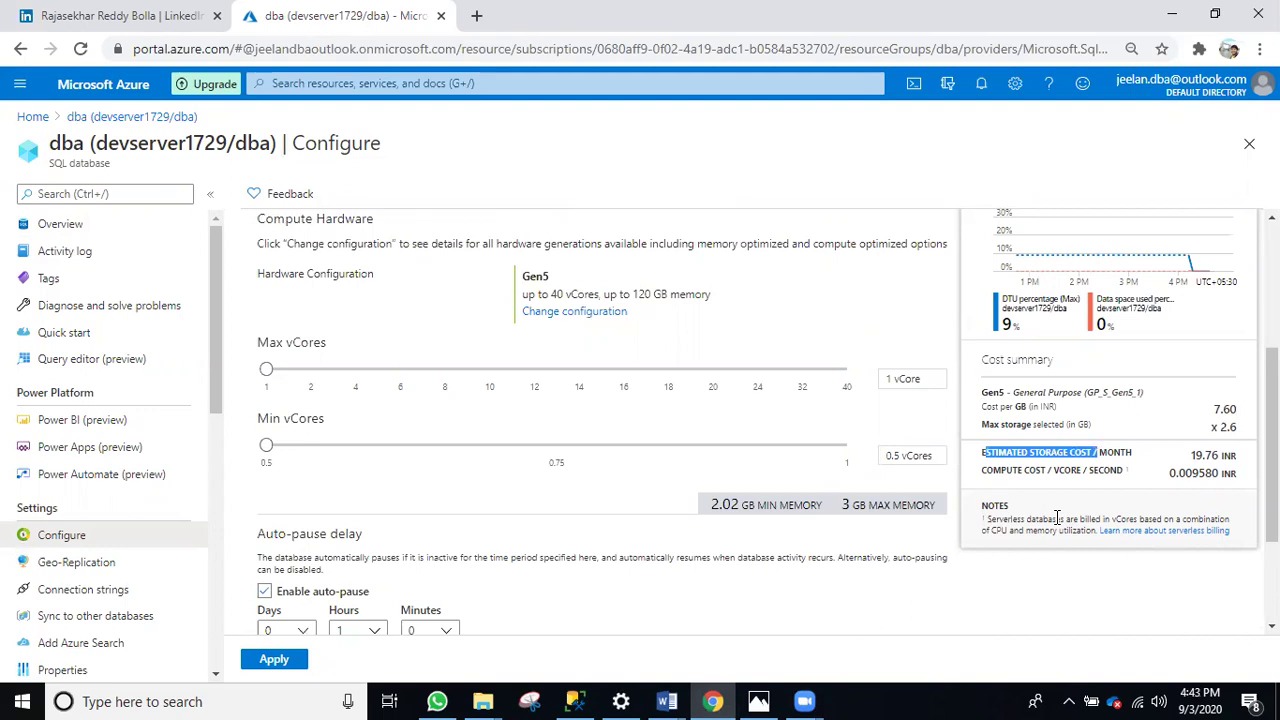
{"action": "scroll", "coordinate": [686, 560], "scroll_direction": "down", "scroll_amount": 2}
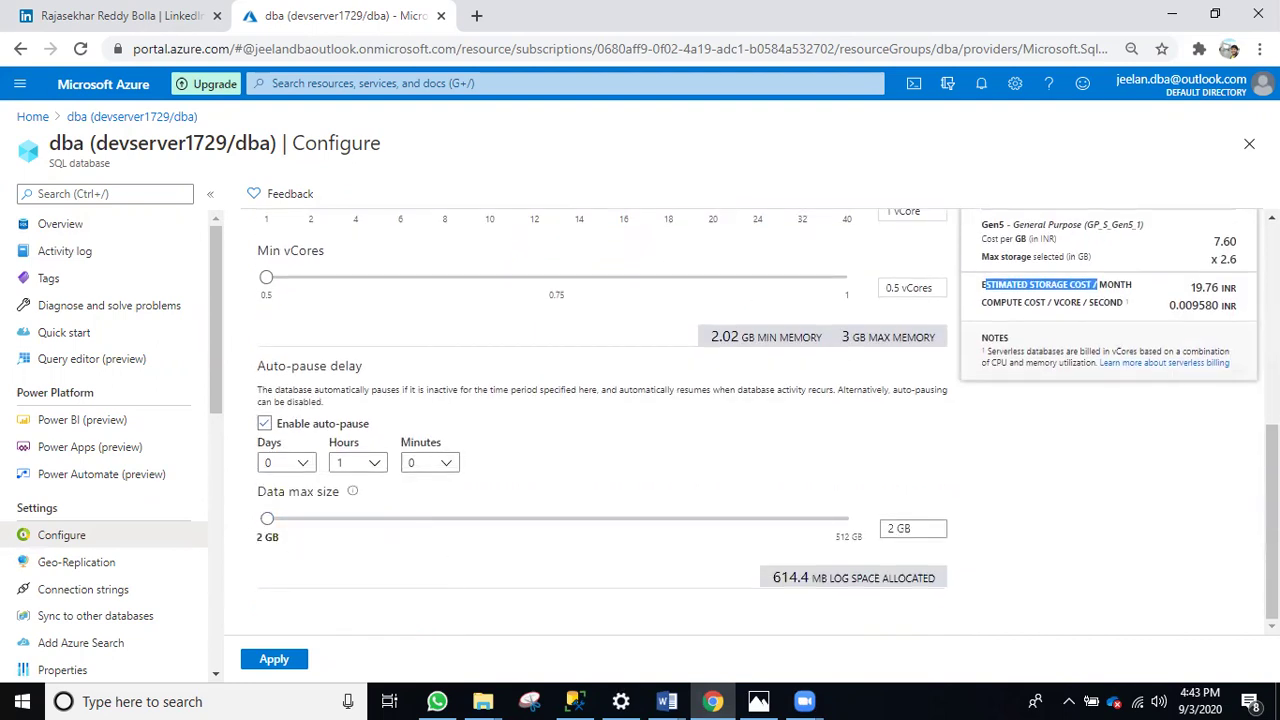
{"action": "left_click_drag", "start_coordinate": [1190, 287], "coordinate": [1216, 286]}
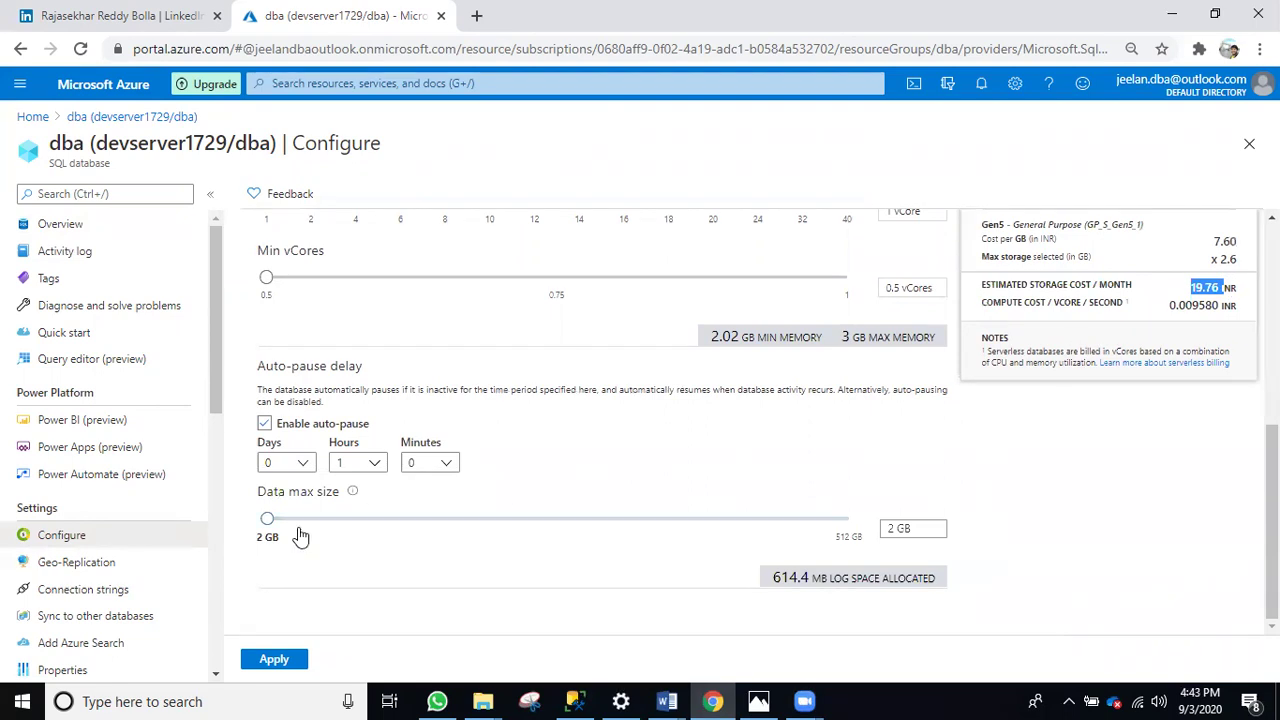
Raise the data max size to 67 GB to compare the storage cost, and reduce it to 1 GB.
{"action": "left_click_drag", "start_coordinate": [266, 529], "coordinate": [341, 518]}
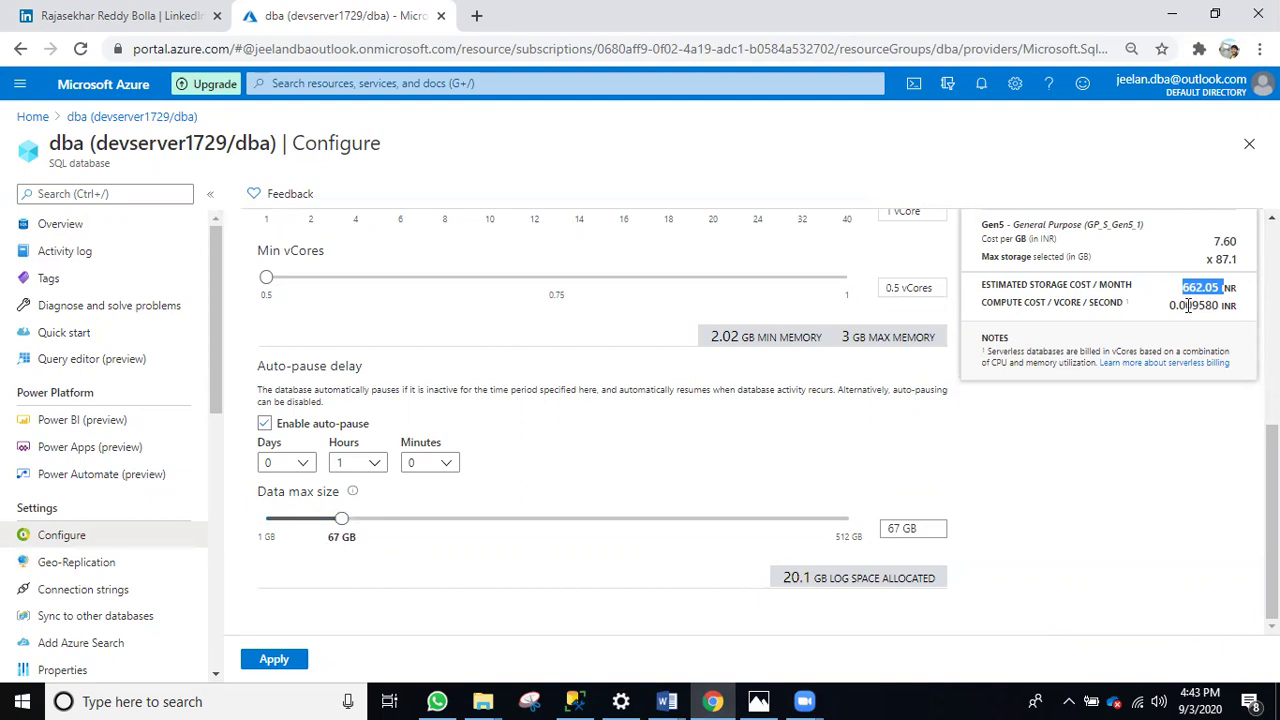
{"action": "left_click_drag", "start_coordinate": [341, 518], "coordinate": [252, 532]}
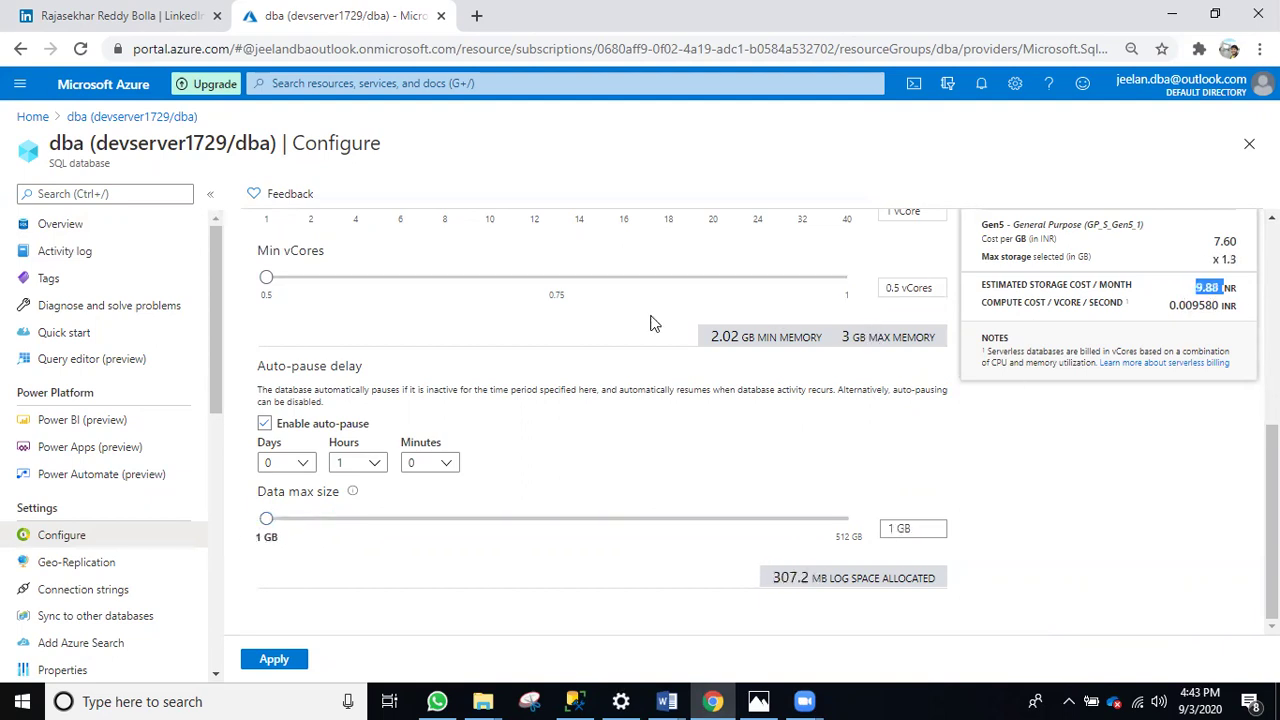
{"action": "scroll", "coordinate": [650, 323], "scroll_direction": "up", "scroll_amount": 1}
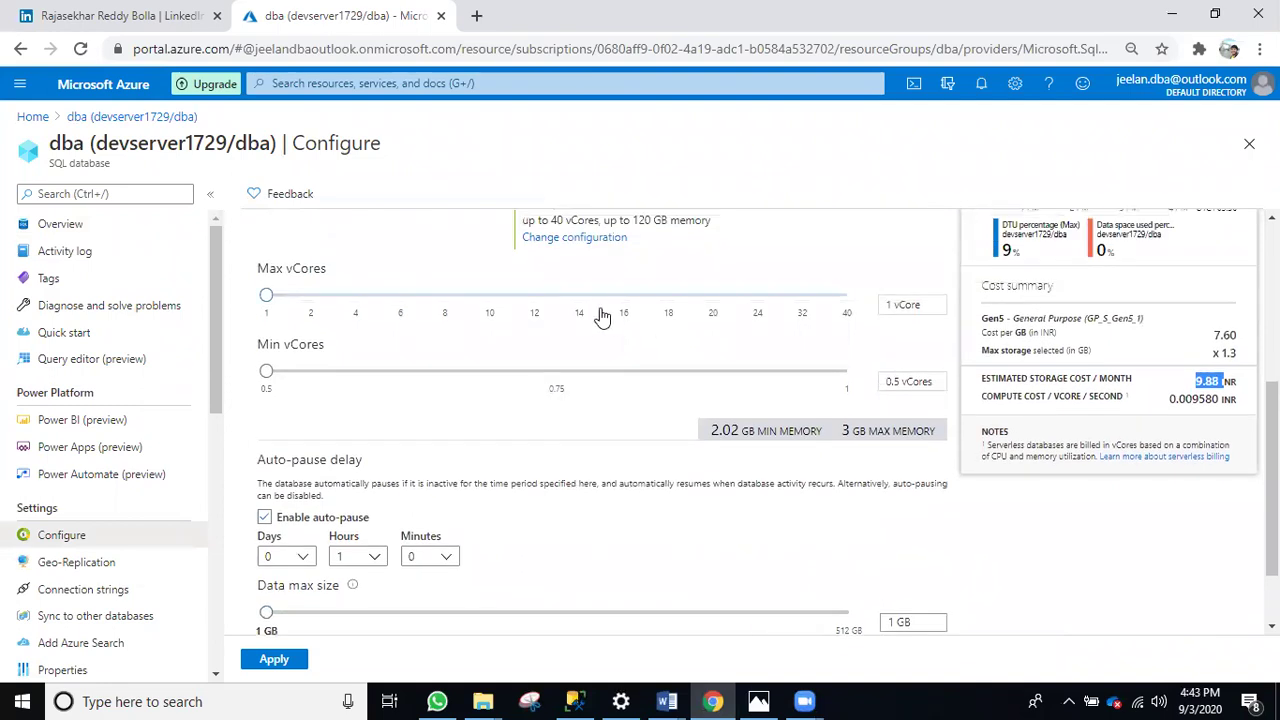
{"action": "scroll", "coordinate": [900, 400], "scroll_direction": "down", "scroll_amount": 1}
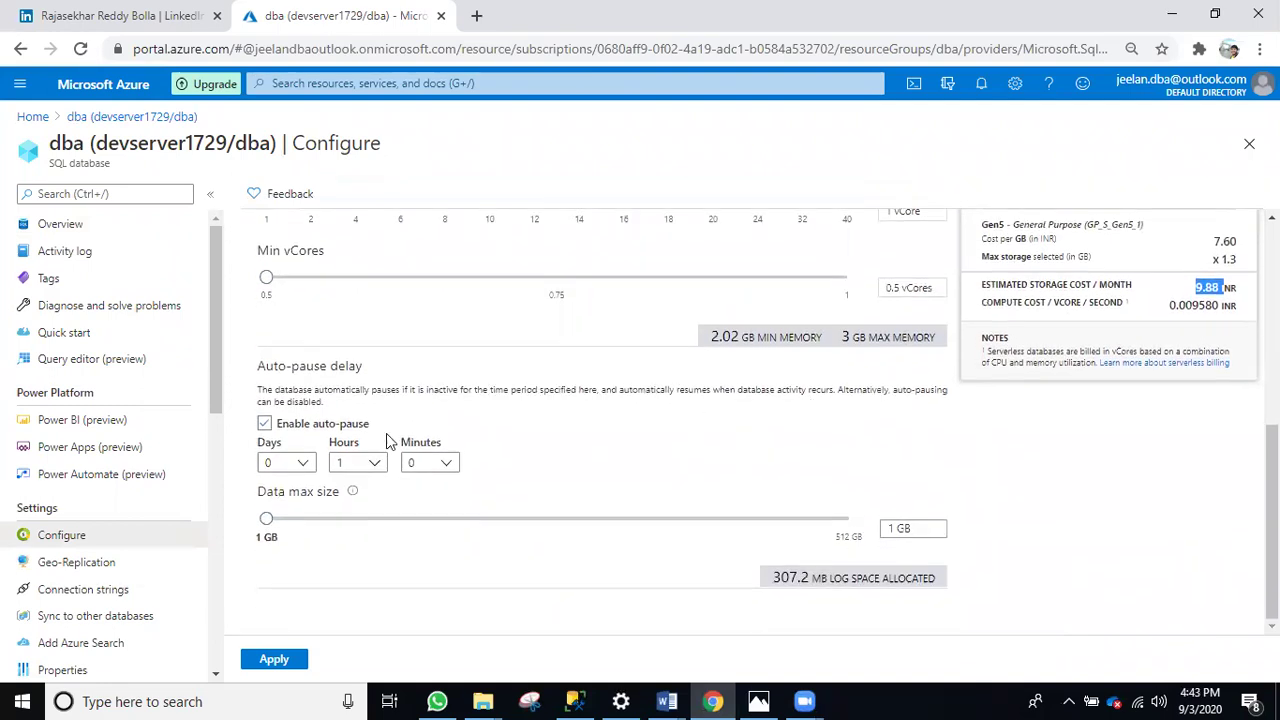
Examine the auto-pause delay settings of the Serverless compute tier.
{"action": "left_click_drag", "start_coordinate": [364, 366], "coordinate": [266, 366]}
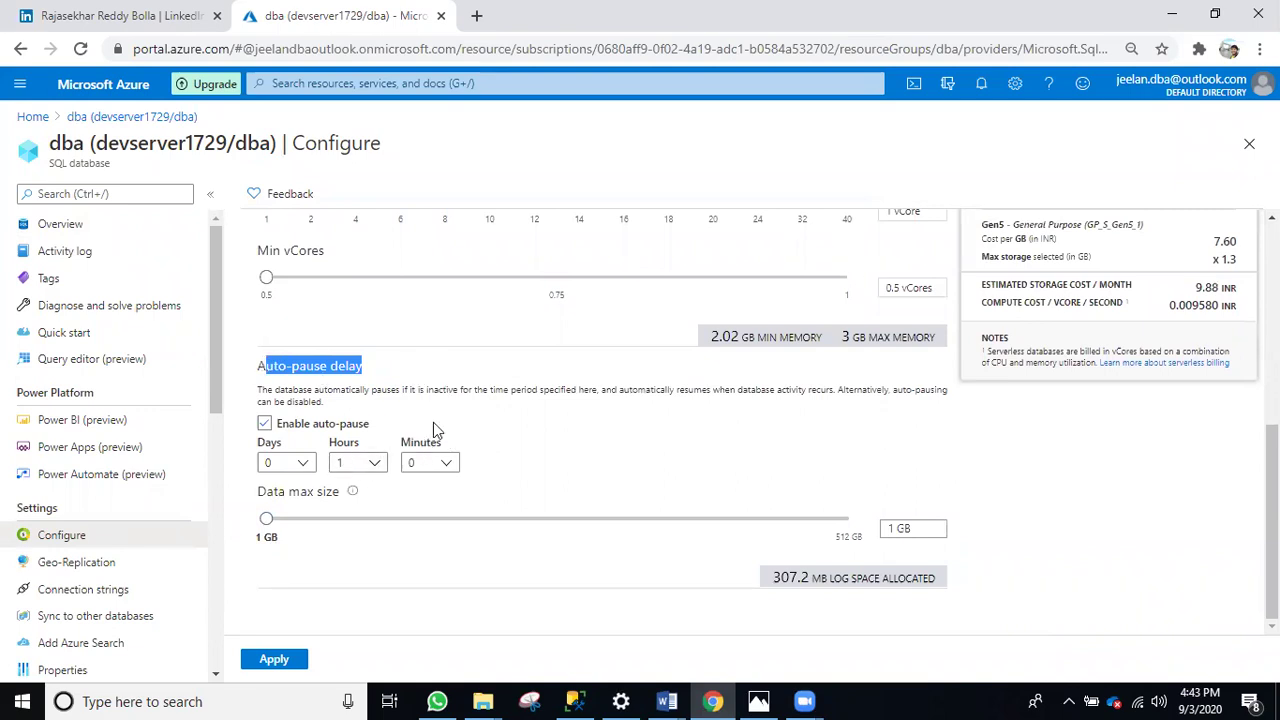
{"action": "scroll", "coordinate": [435, 418], "scroll_direction": "up", "scroll_amount": 4}
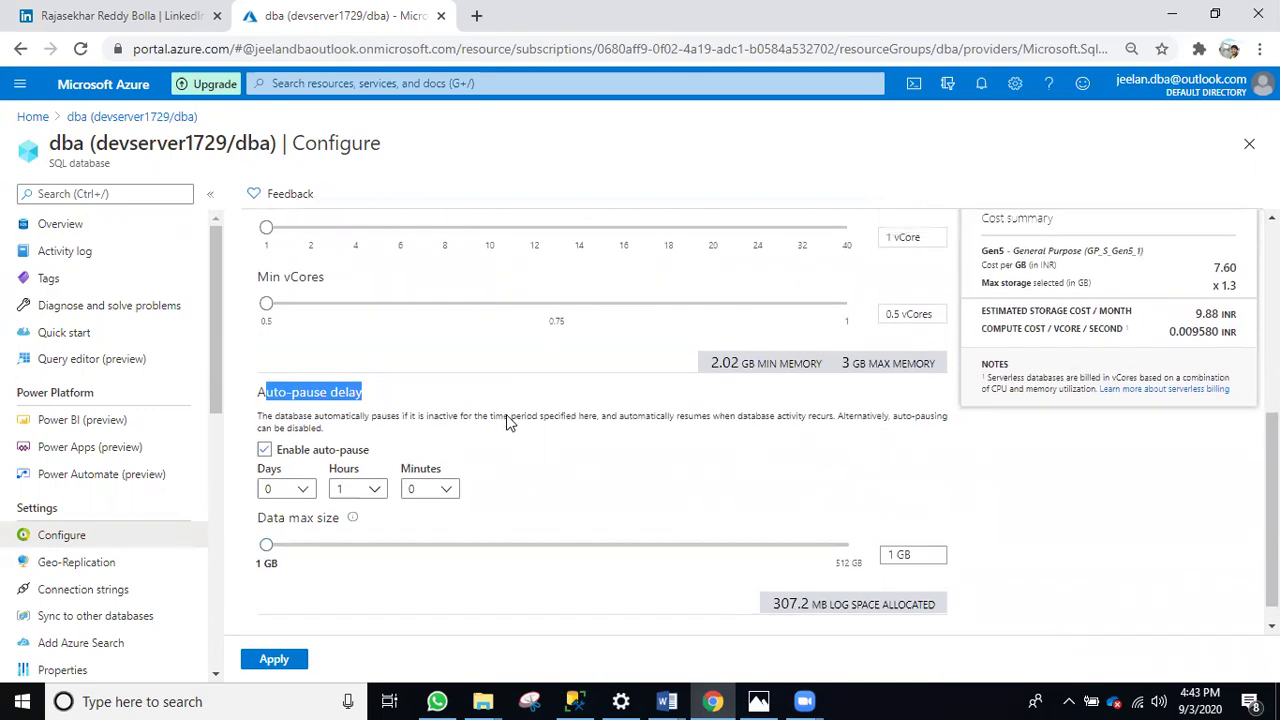
{"action": "scroll", "coordinate": [480, 417], "scroll_direction": "down", "scroll_amount": 3}
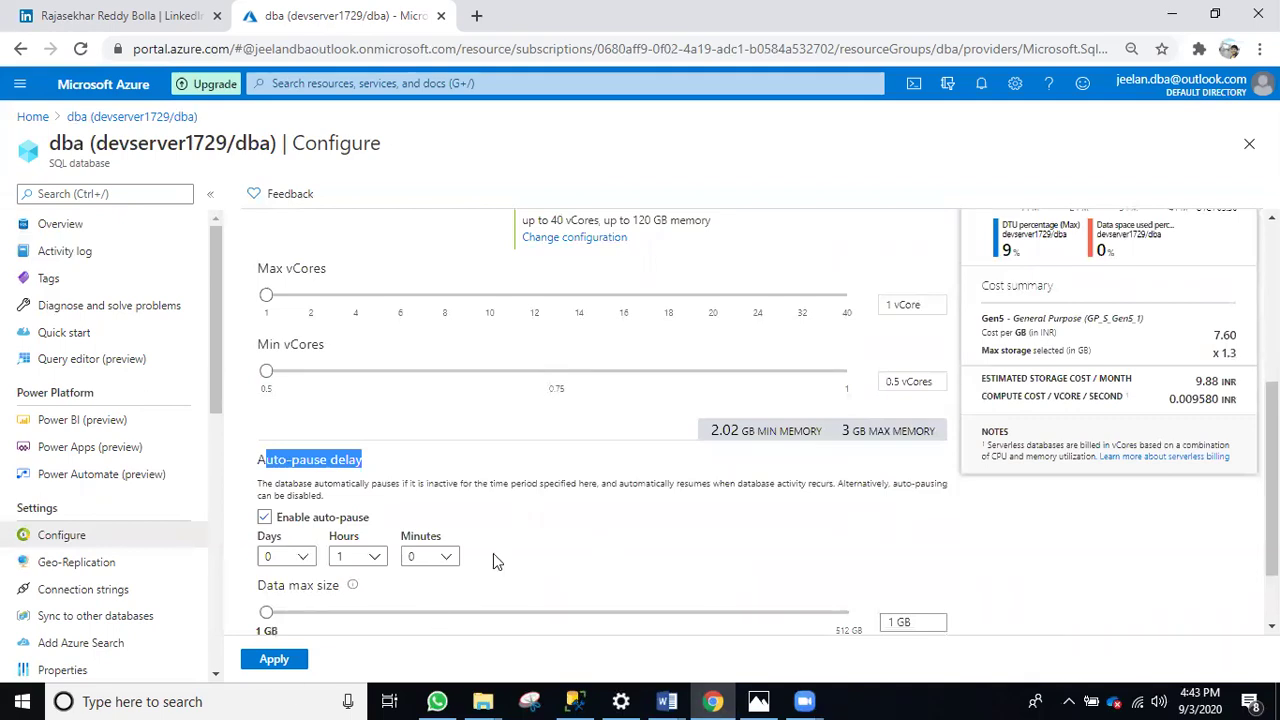
{"action": "scroll", "coordinate": [394, 561], "scroll_direction": "down", "scroll_amount": 1}
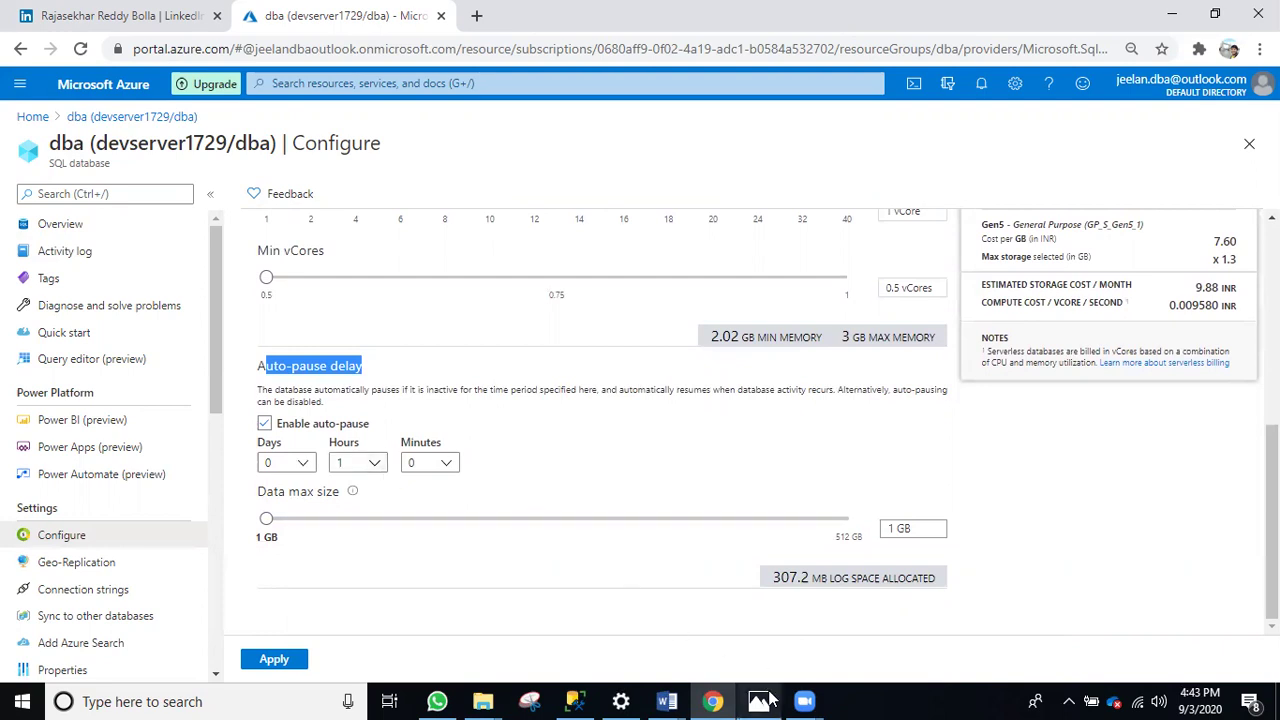
Switch back to SQL AZURE Tips.docx, examine the CPU usage chart under Usage, and return to the Speaker section.
{"action": "mouse_move", "coordinate": [657, 700]}
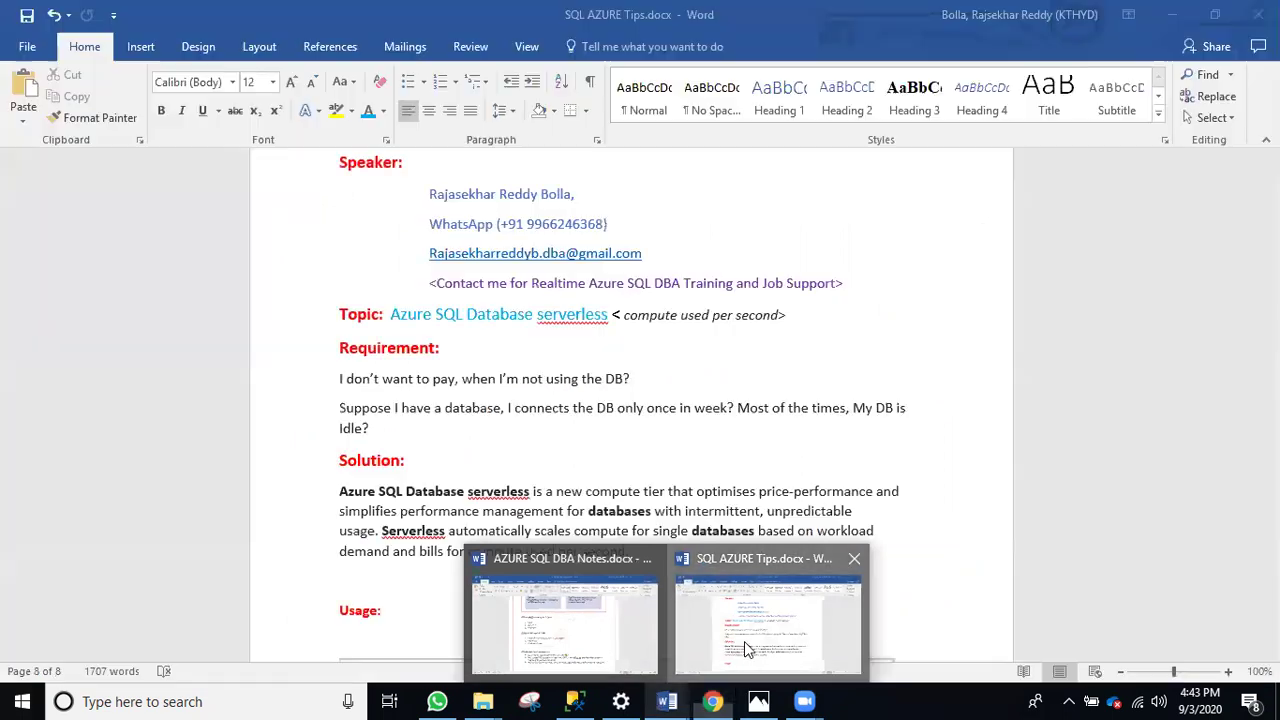
{"action": "left_click", "coordinate": [744, 641]}
{"action": "scroll", "coordinate": [465, 415], "scroll_direction": "down", "scroll_amount": 3}
{"action": "scroll", "coordinate": [463, 418], "scroll_direction": "down", "scroll_amount": 4}
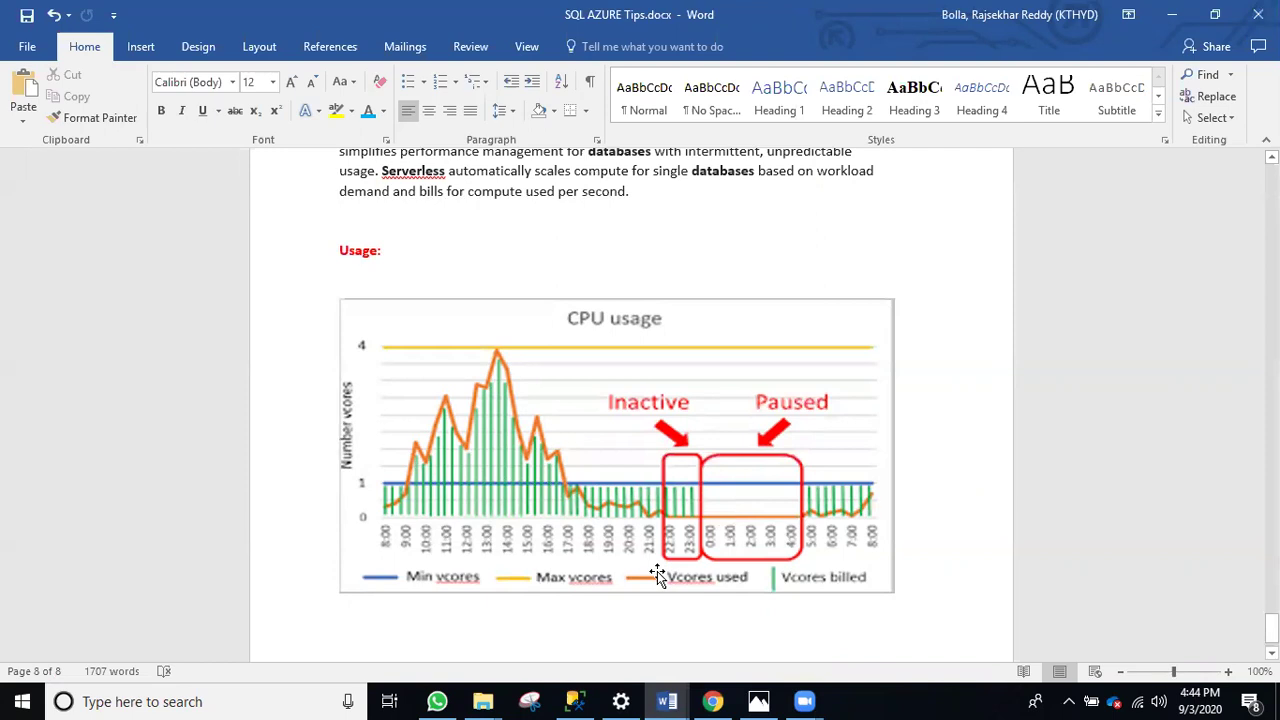
{"action": "scroll", "coordinate": [548, 348], "scroll_direction": "up", "scroll_amount": 2}
{"action": "scroll", "coordinate": [548, 348], "scroll_direction": "up", "scroll_amount": 6}
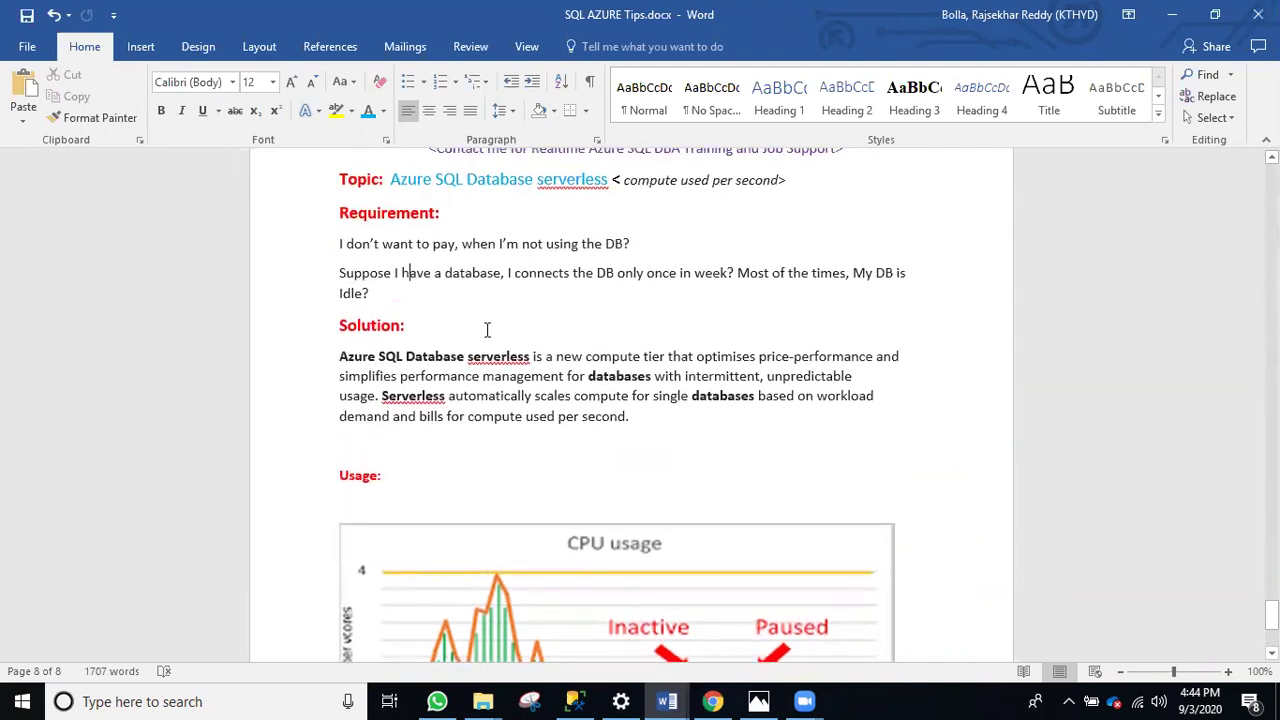
{"action": "left_click", "coordinate": [553, 212]}
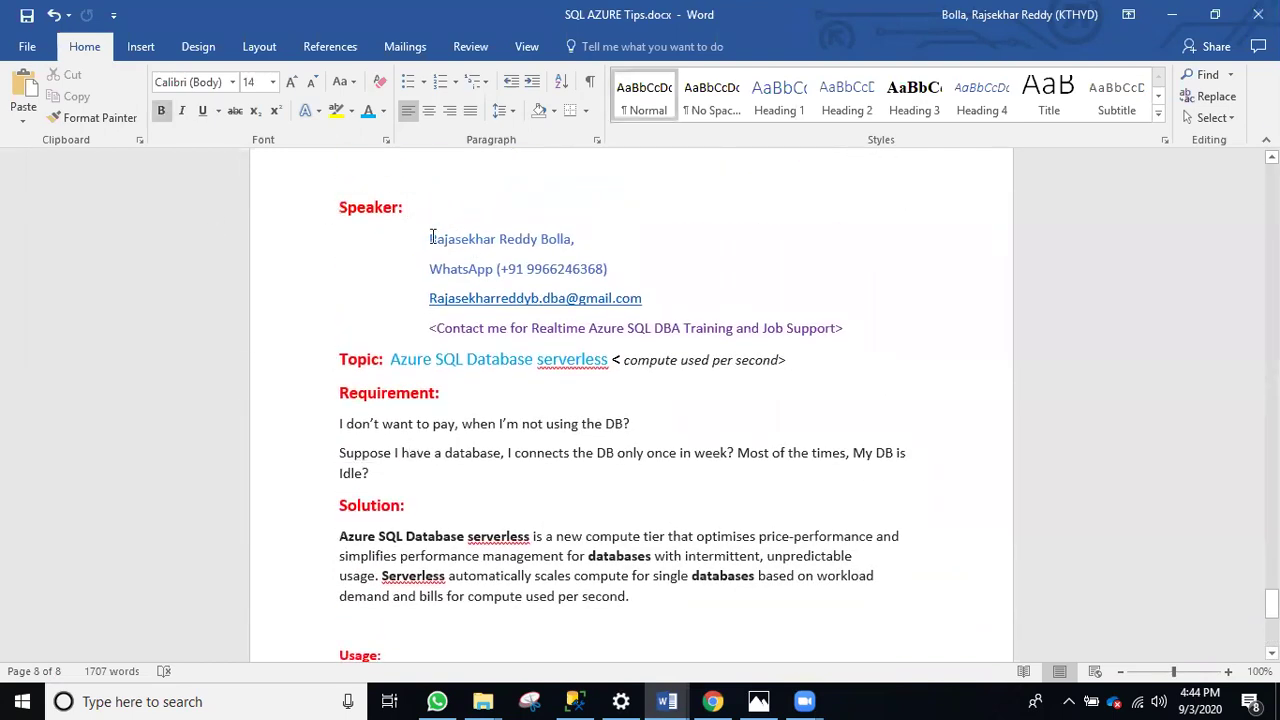
Highlight the speaker's name, WhatsApp number and e-mail address one after another in the Speaker section.
{"action": "left_click_drag", "start_coordinate": [430, 240], "coordinate": [640, 251]}
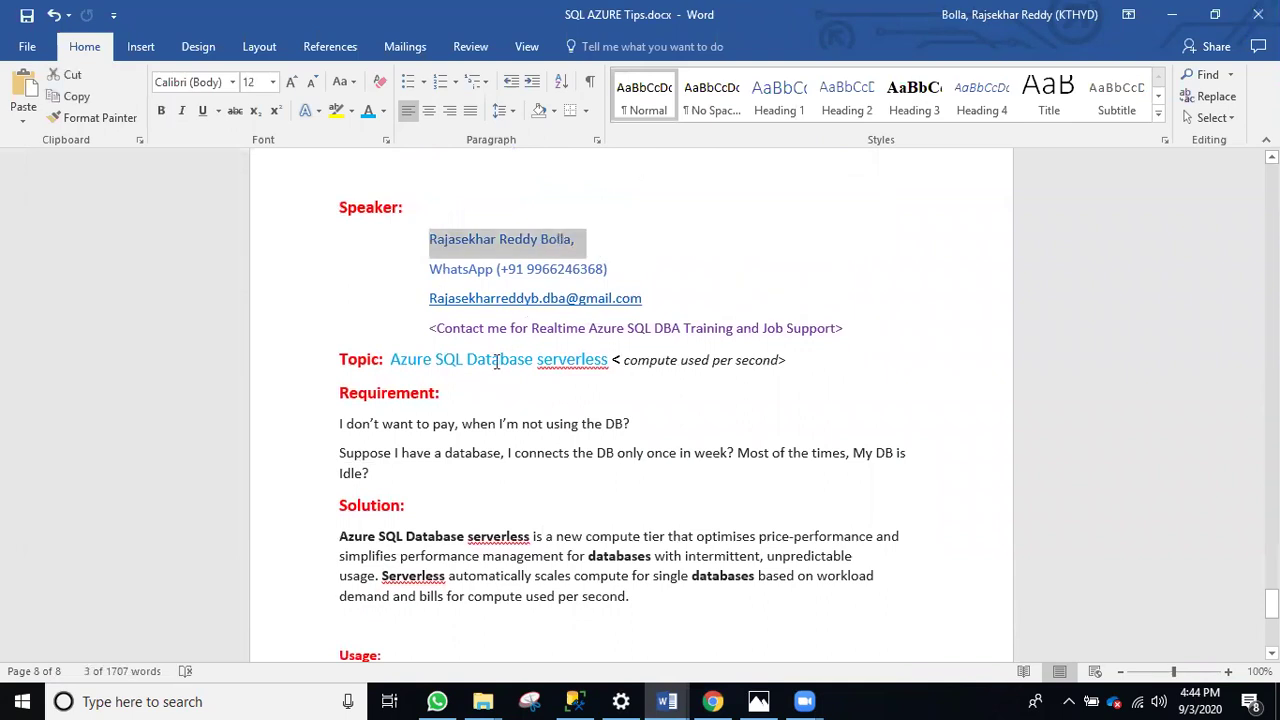
{"action": "left_click", "coordinate": [463, 333]}
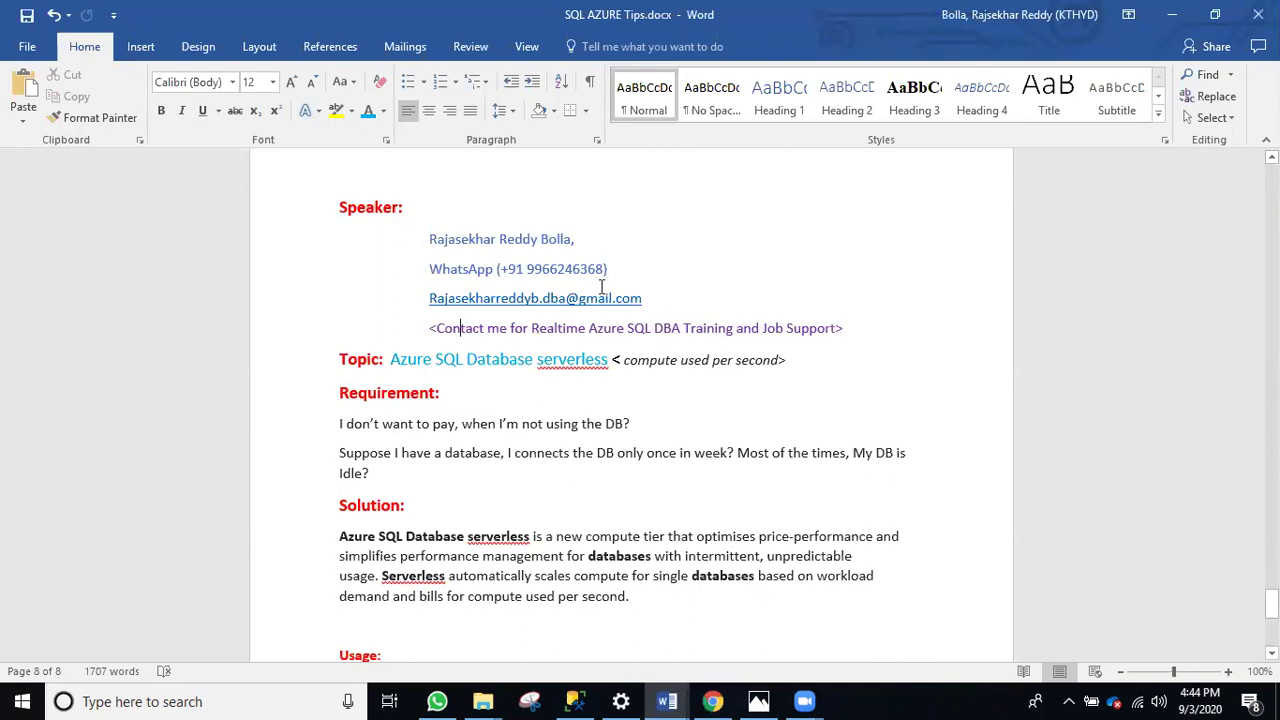
{"action": "left_click_drag", "start_coordinate": [618, 268], "coordinate": [429, 270]}
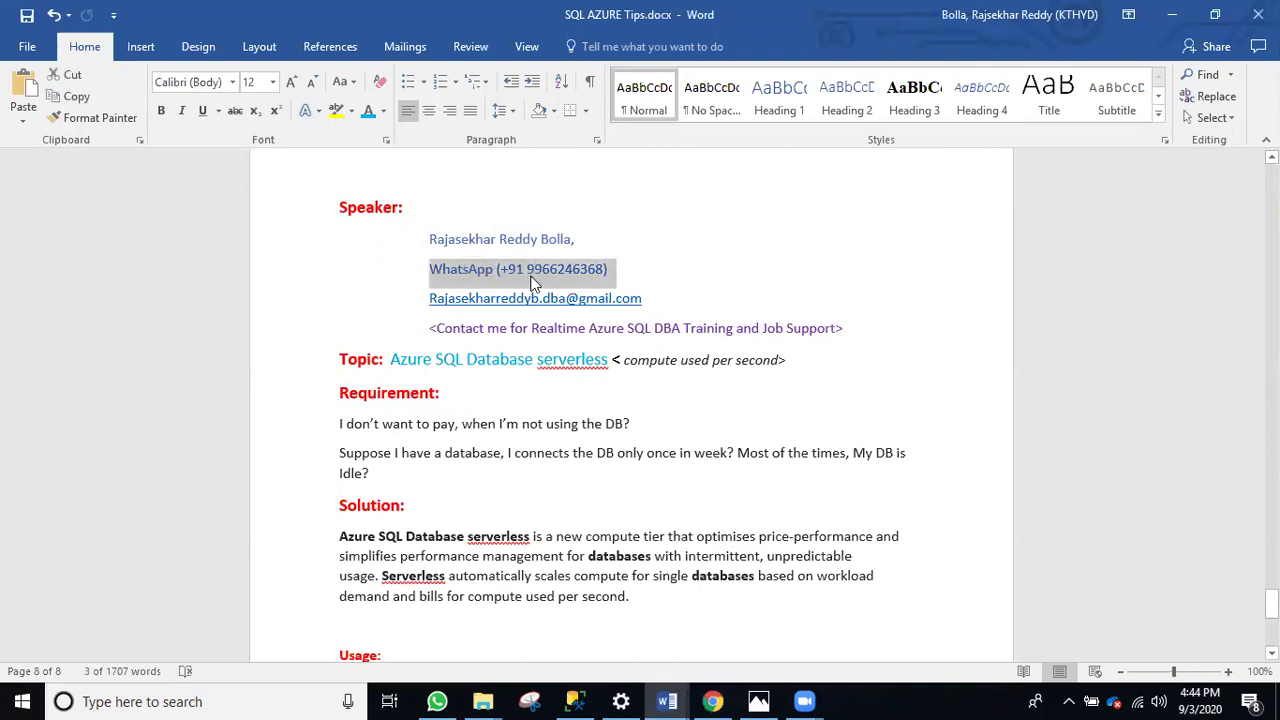
{"action": "left_click_drag", "start_coordinate": [645, 298], "coordinate": [430, 301]}
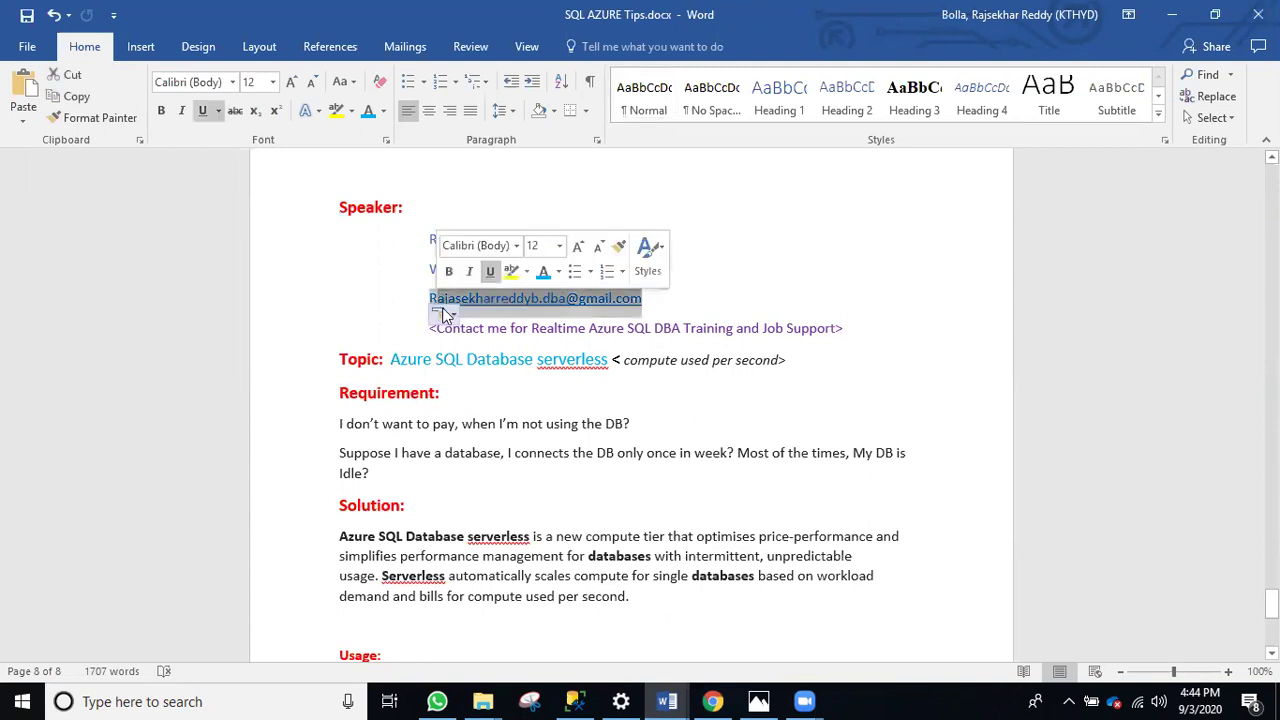
Switch to Photos to view the training batch flyer and the Book.jpg cover, and return to SQL AZURE Tips.docx in Word.
{"action": "mouse_move", "coordinate": [680, 700]}
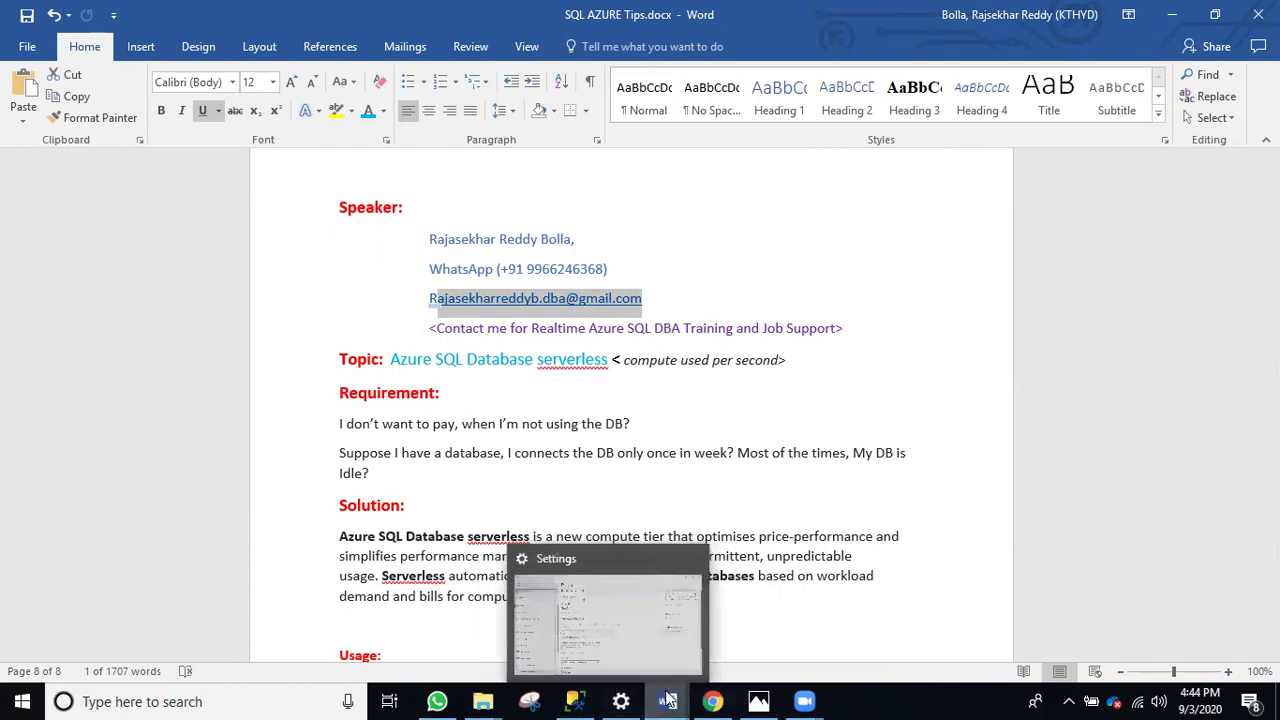
{"action": "left_click", "coordinate": [758, 700]}
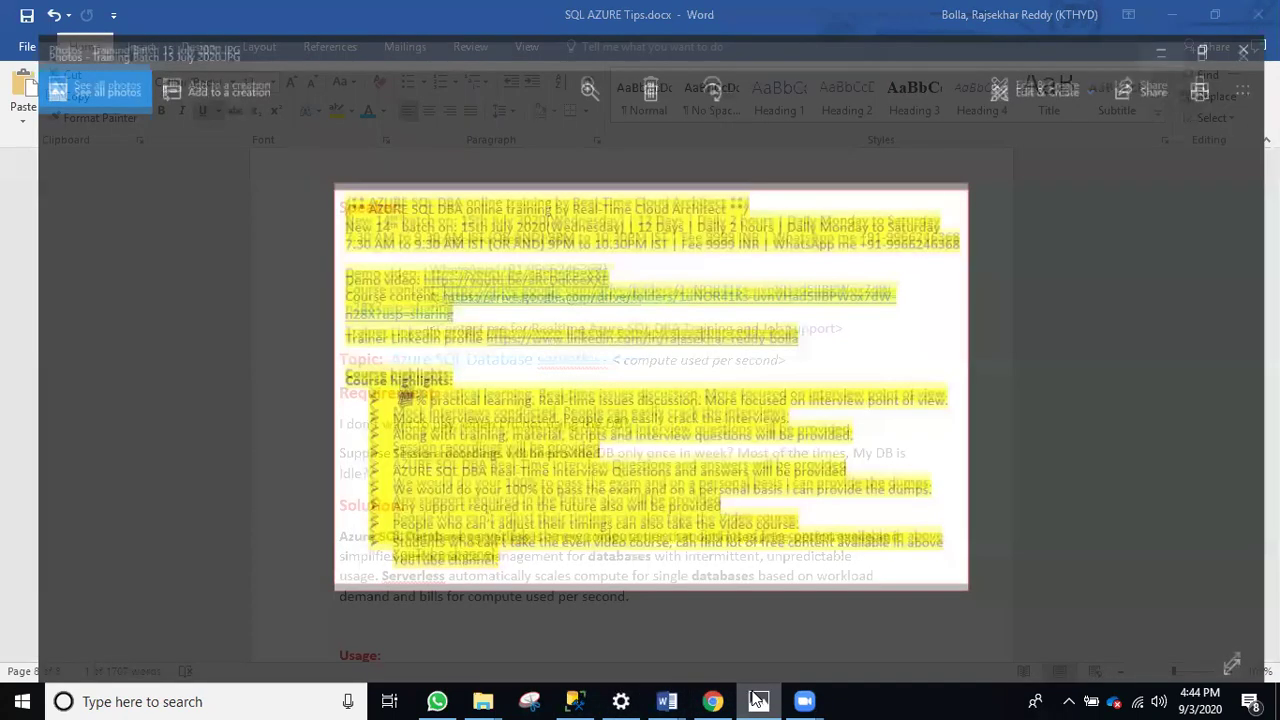
{"action": "key", "text": "Right"}
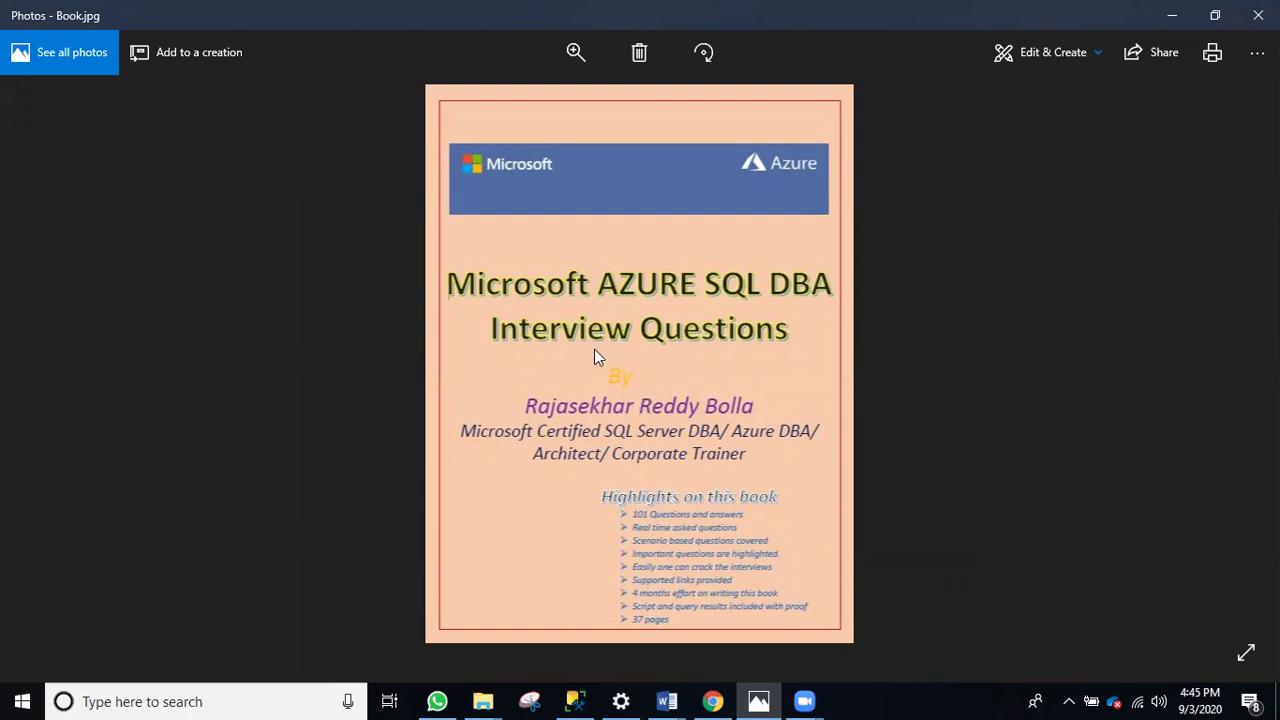
{"action": "mouse_move", "coordinate": [712, 692]}
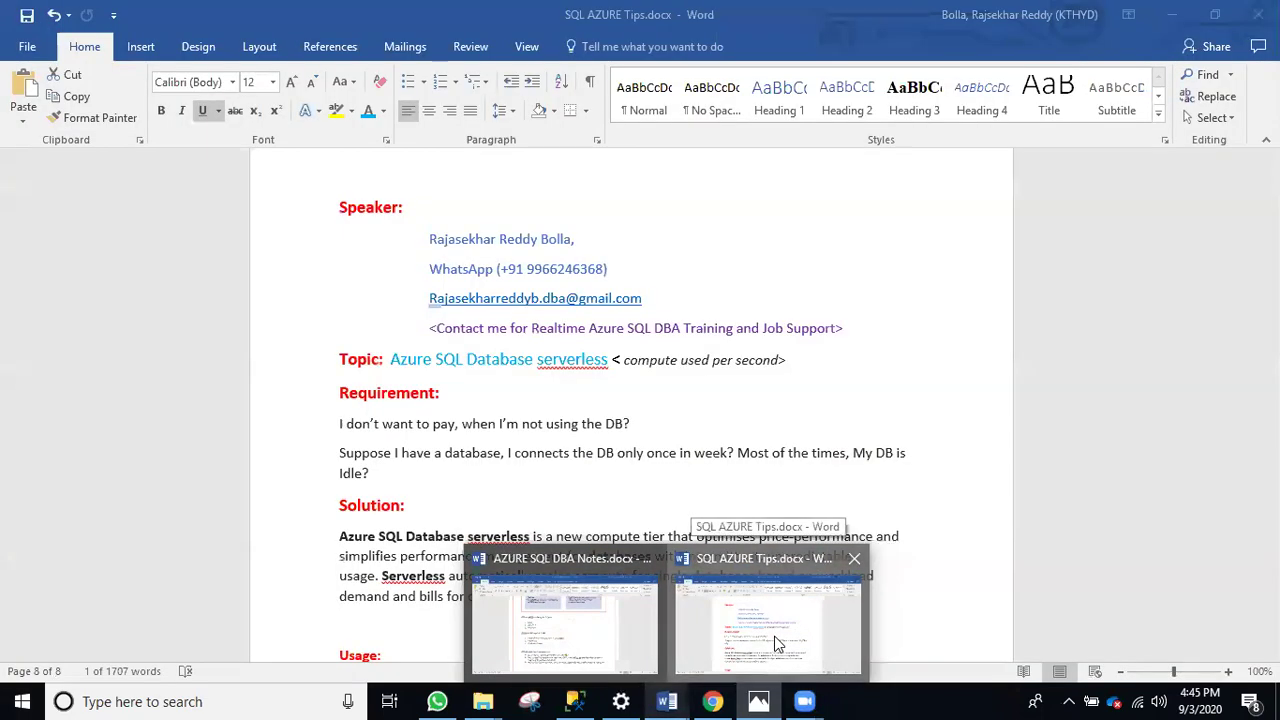
{"action": "left_click", "coordinate": [777, 636]}
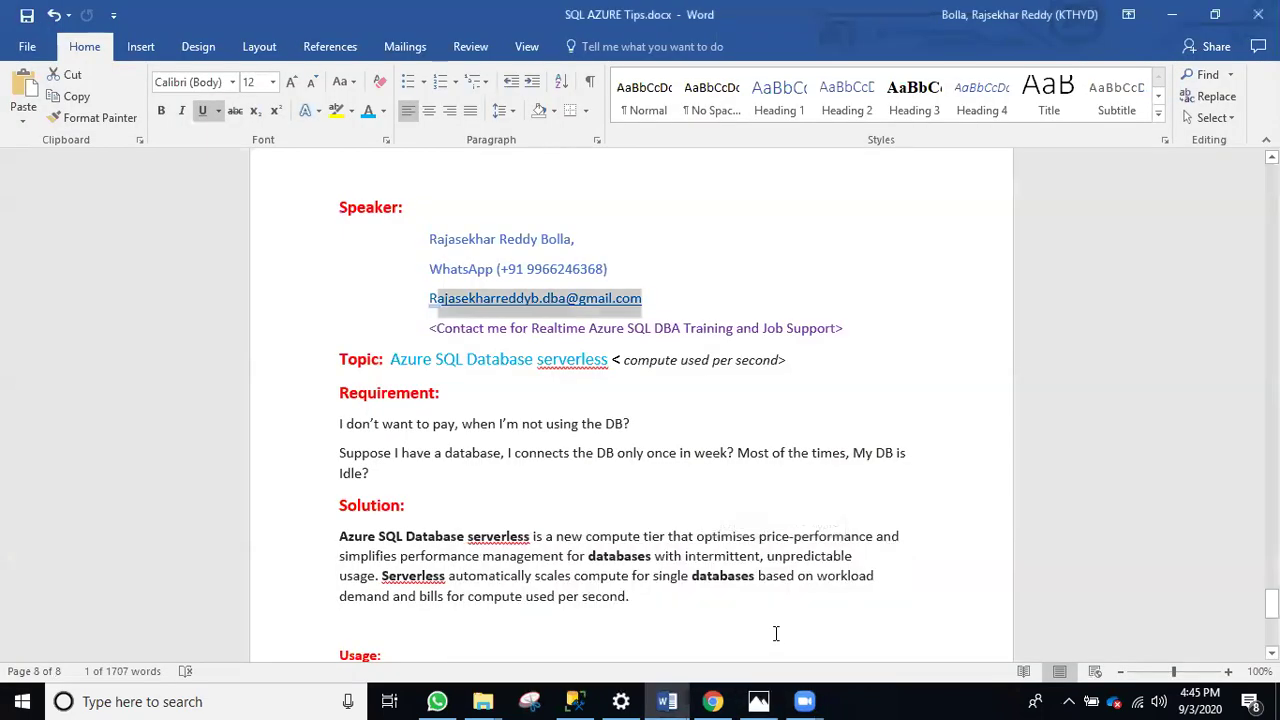